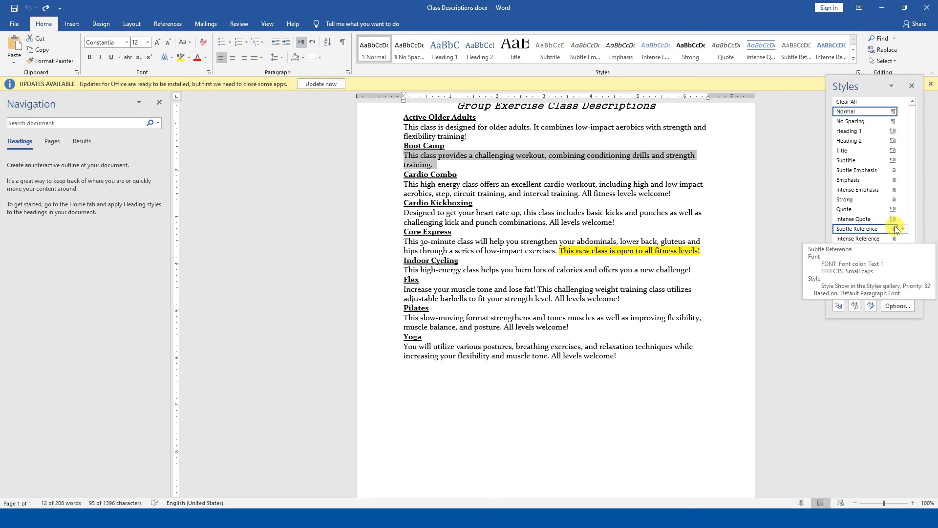
- Look over the expanded style gallery and display the full list of styles
click(911, 86)
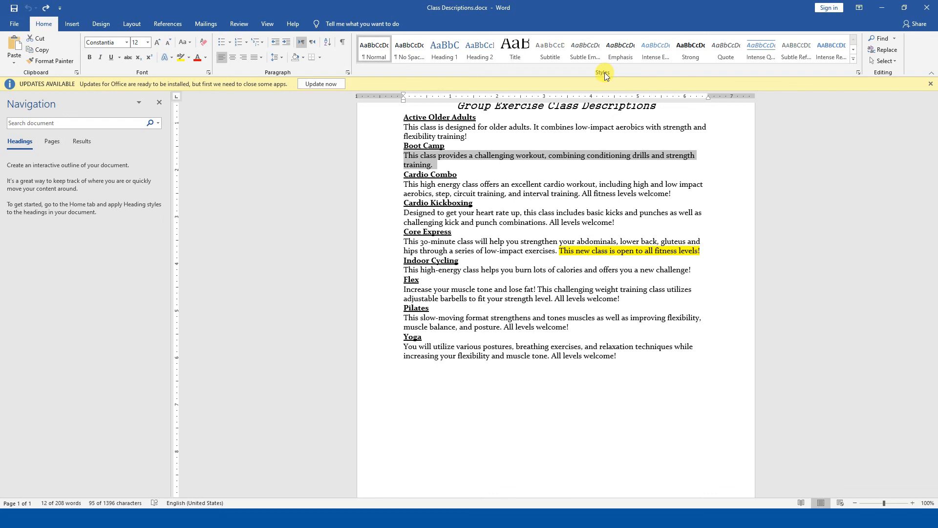
click(853, 59)
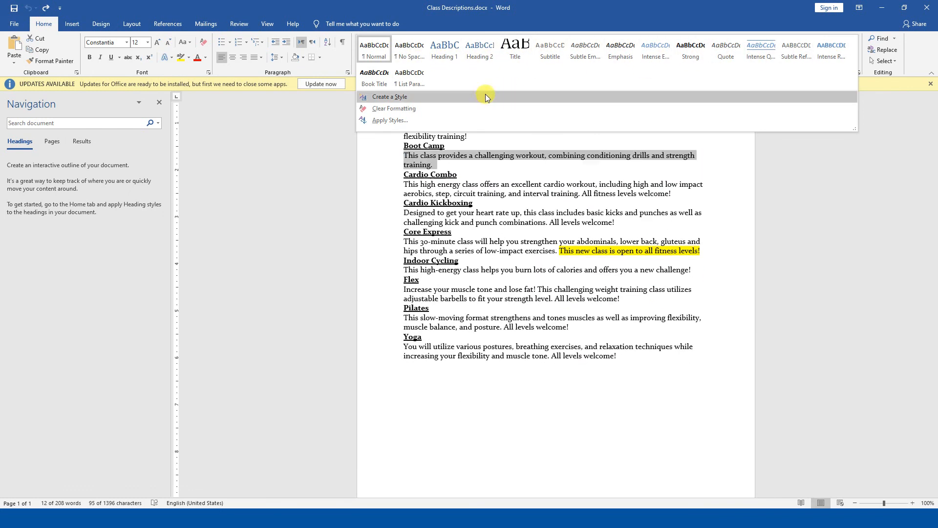
click(726, 11)
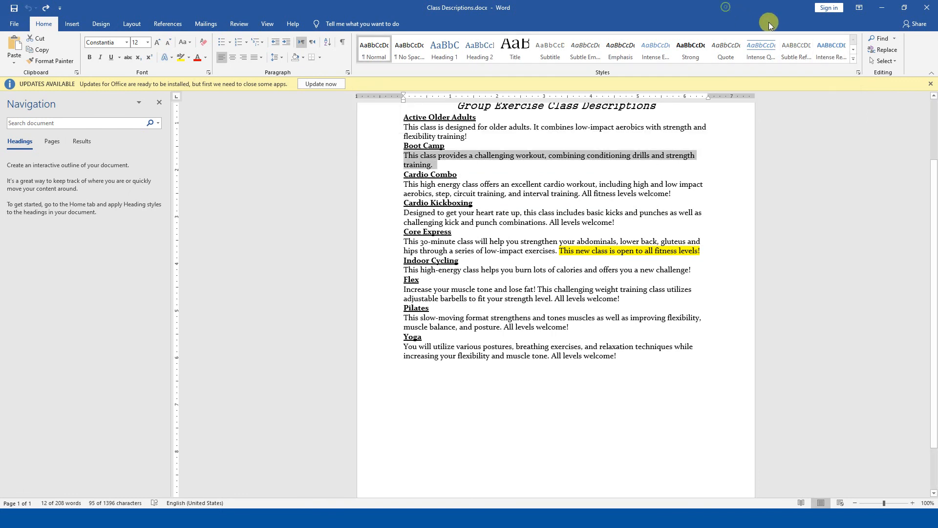
click(859, 73)
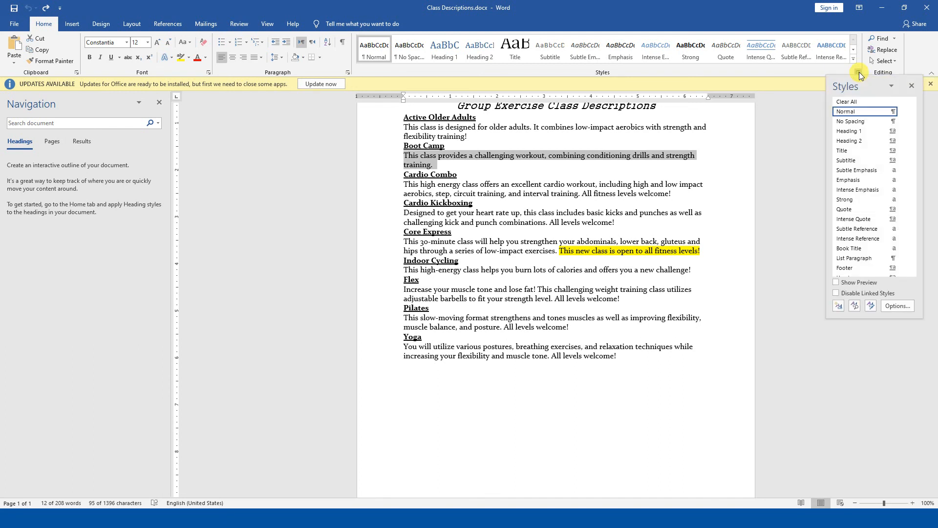
- Switch to the PowerPoint slide on formatting text with styles, read it, and return to the Class Descriptions document in Word
key(alt+Tab)
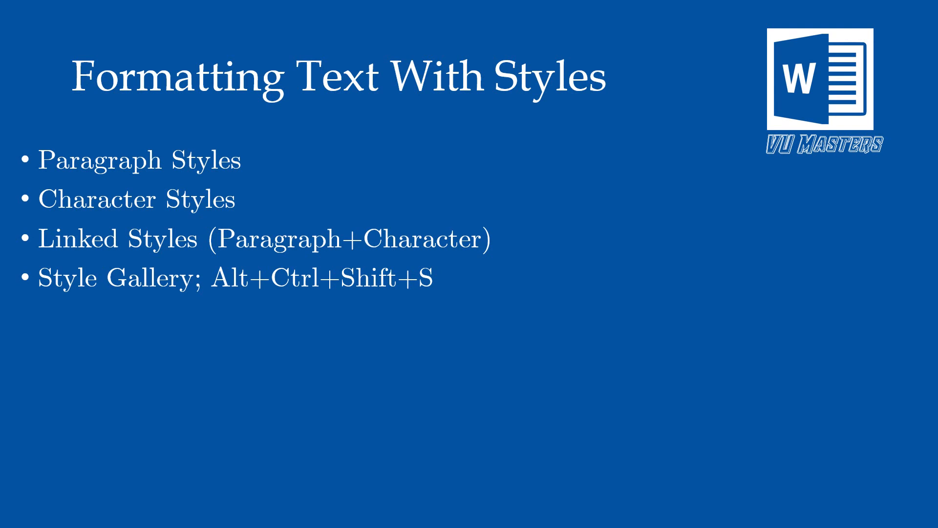
key(alt+Tab)
key(alt+Tab)
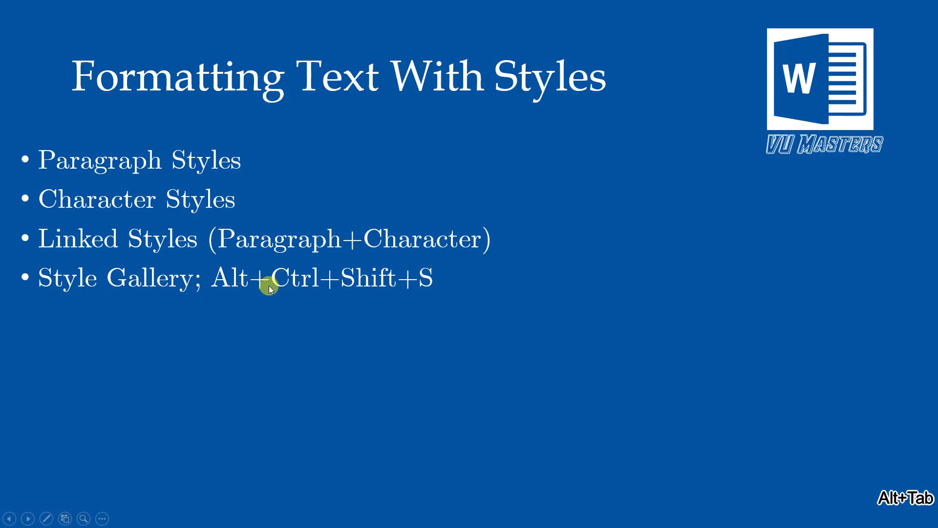
key(alt+Tab)
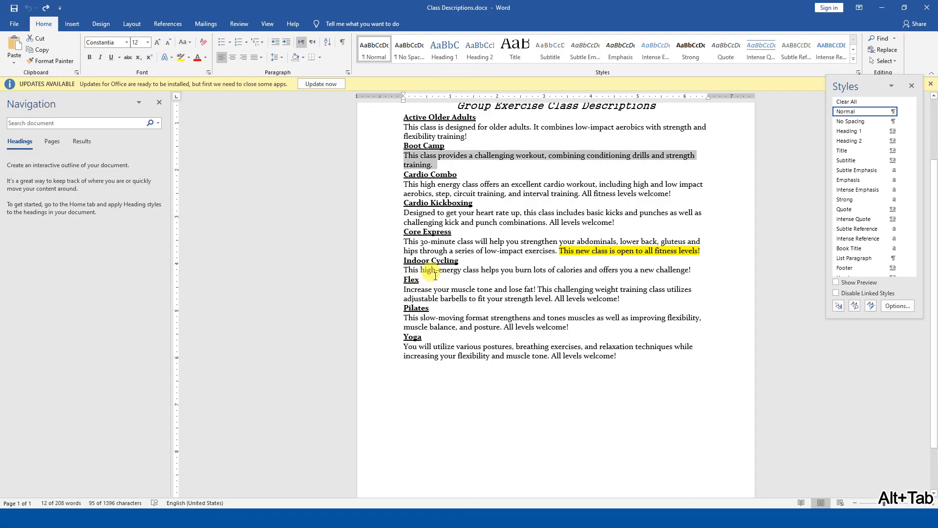
- Hide the full list of styles, show it again, and leave it closed
key(ctrl+alt+shift+s)
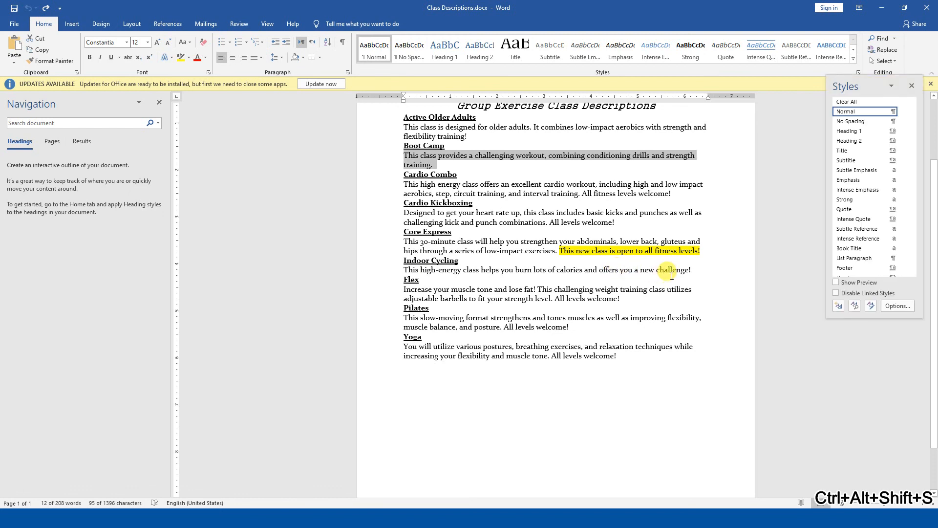
key(ctrl+alt+shift+s)
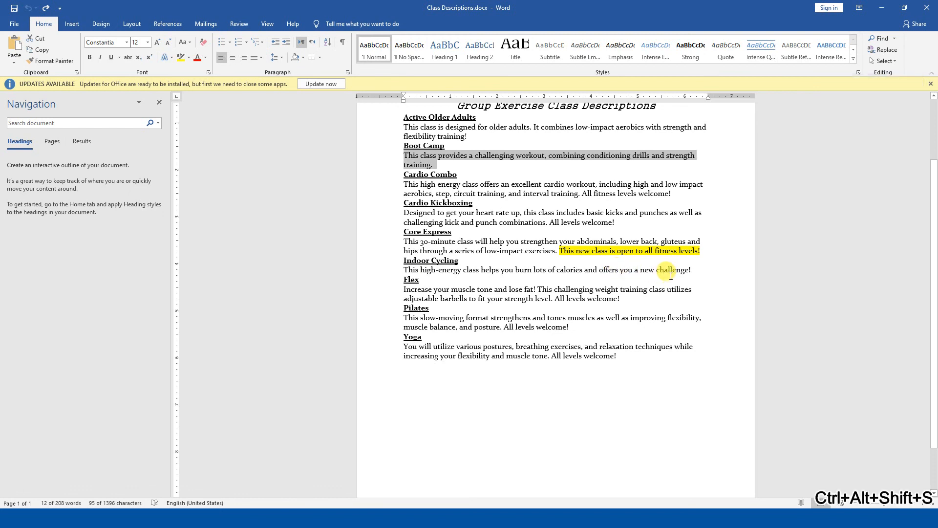
click(859, 72)
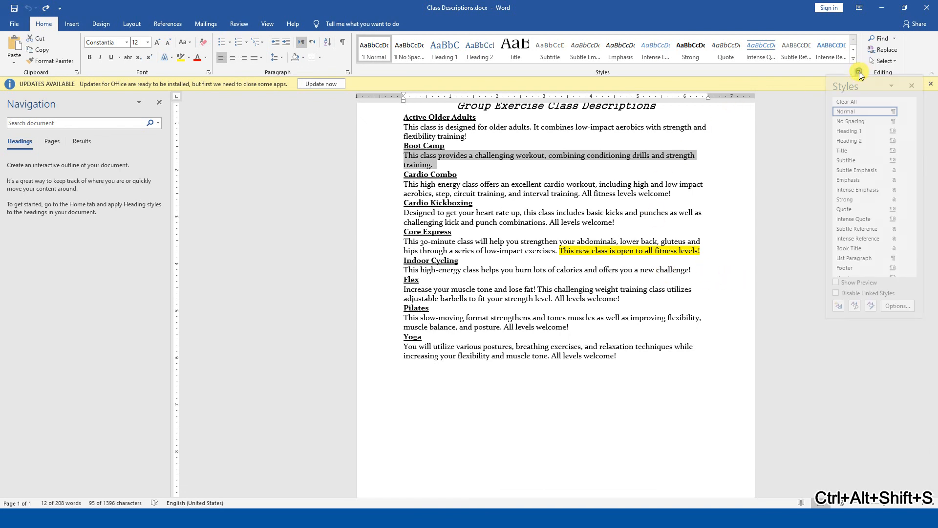
click(910, 86)
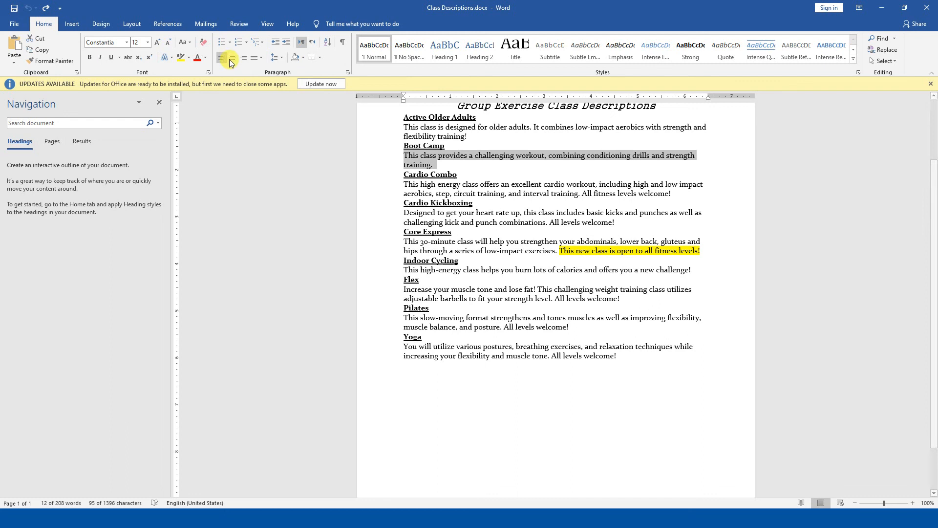
- Check the document's Navigation Pane display setting, and briefly view the full list of styles before closing it
click(260, 26)
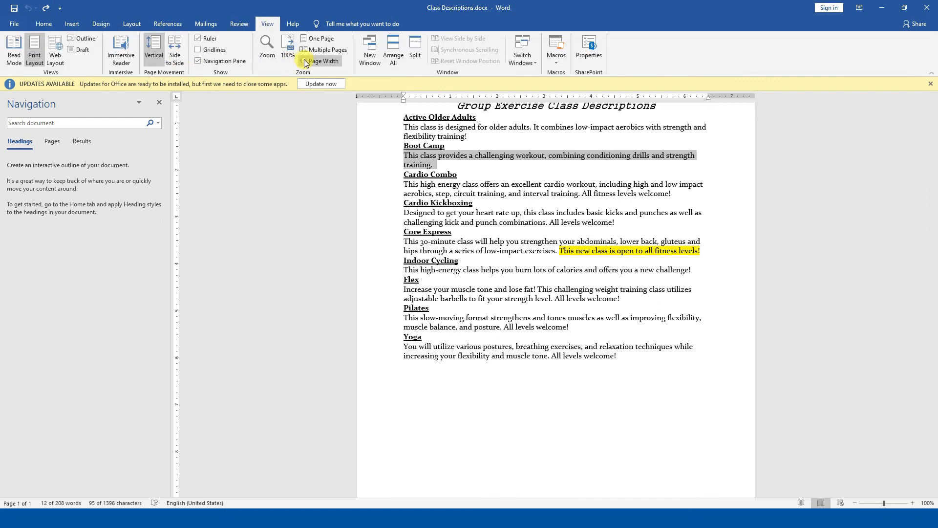
click(218, 61)
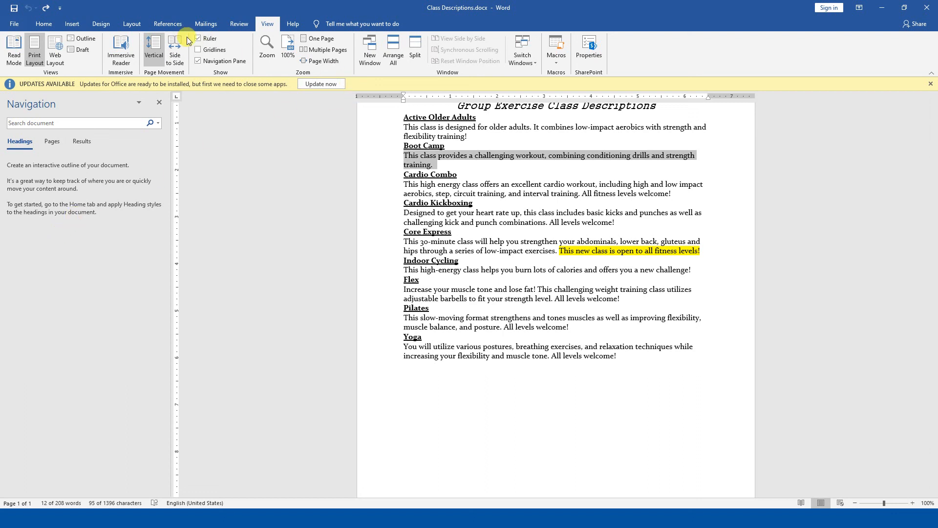
key(ctrl+alt+shift+s)
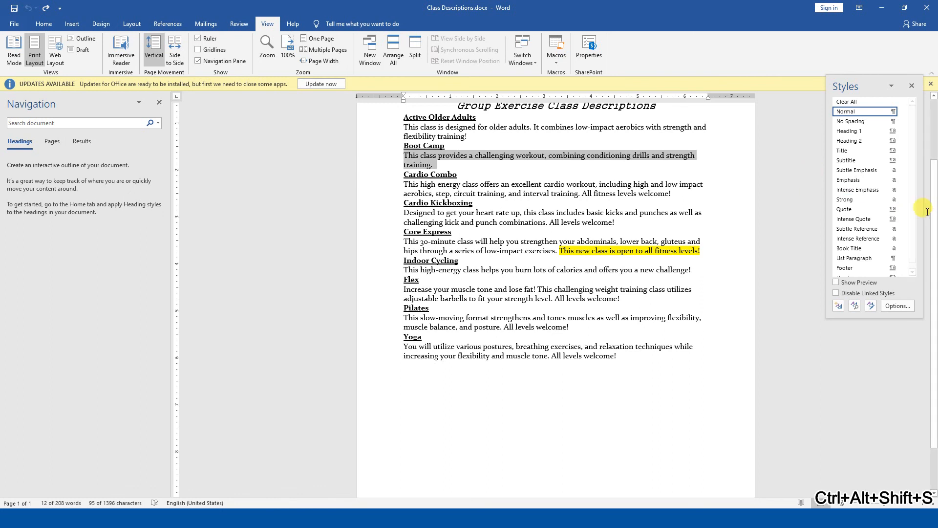
mouse_move(895, 212)
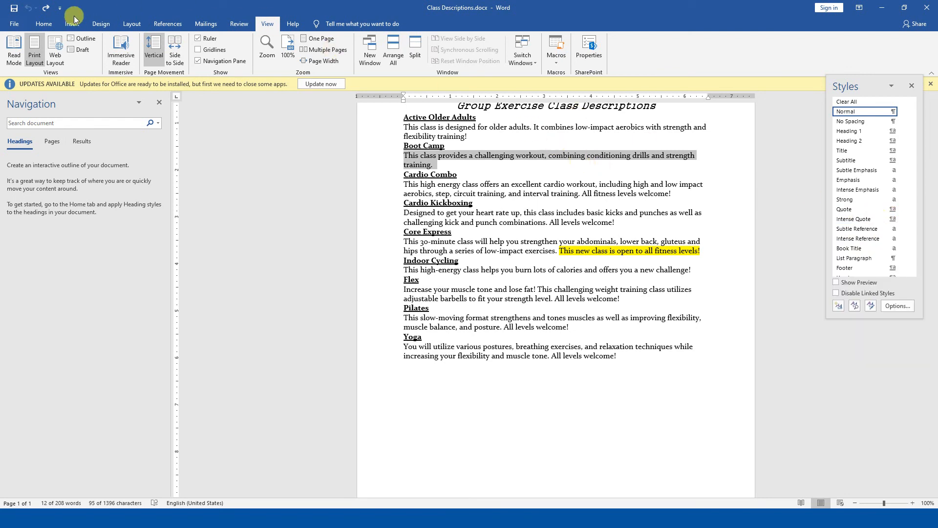
click(44, 24)
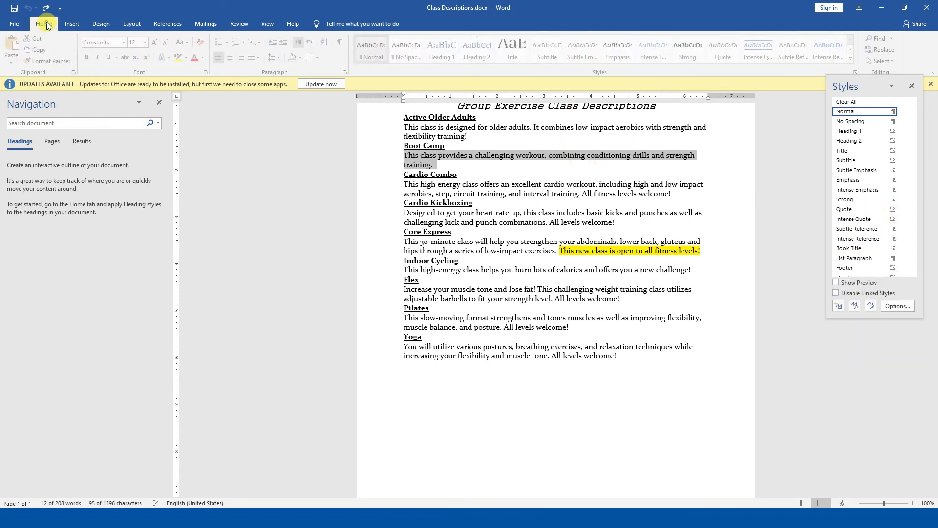
click(912, 87)
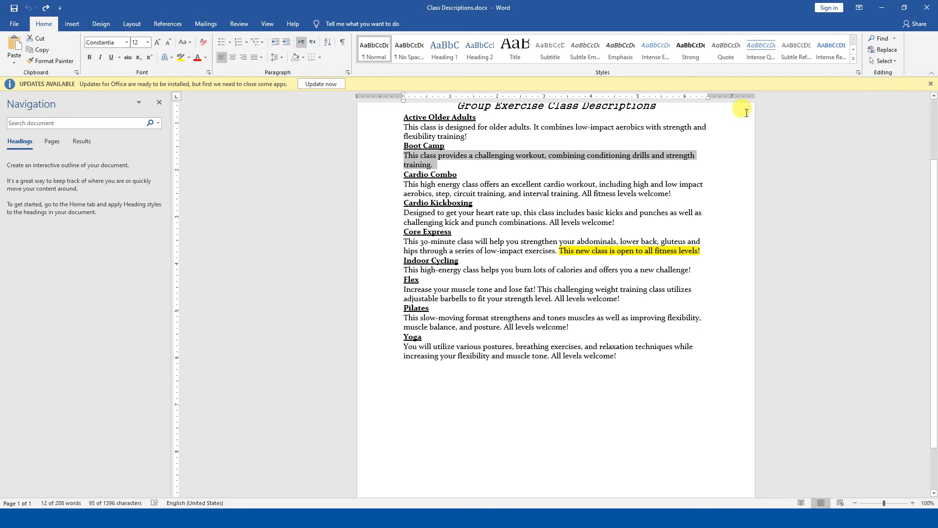
- Apply the Heading 1 style to the "Active Older Adults" class title
scroll(571, 219, up, 3)
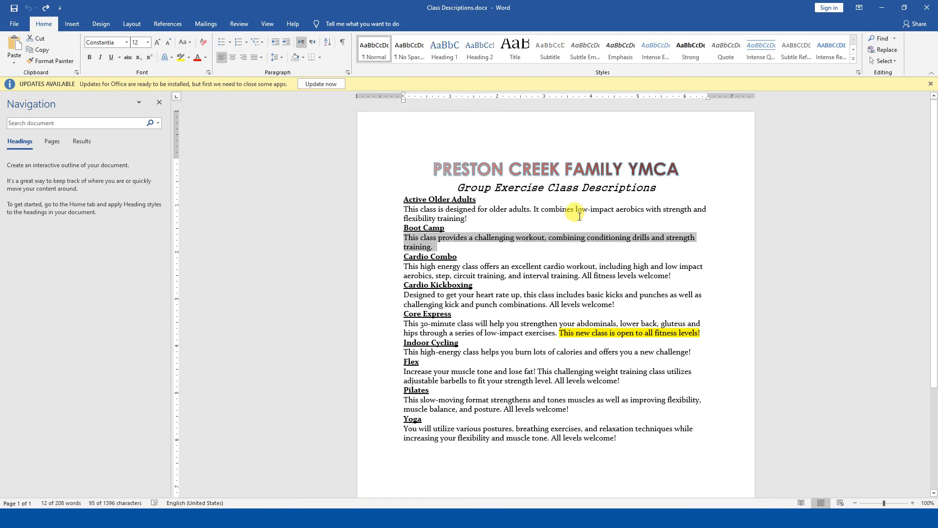
double_click(447, 200)
triple_click(448, 200)
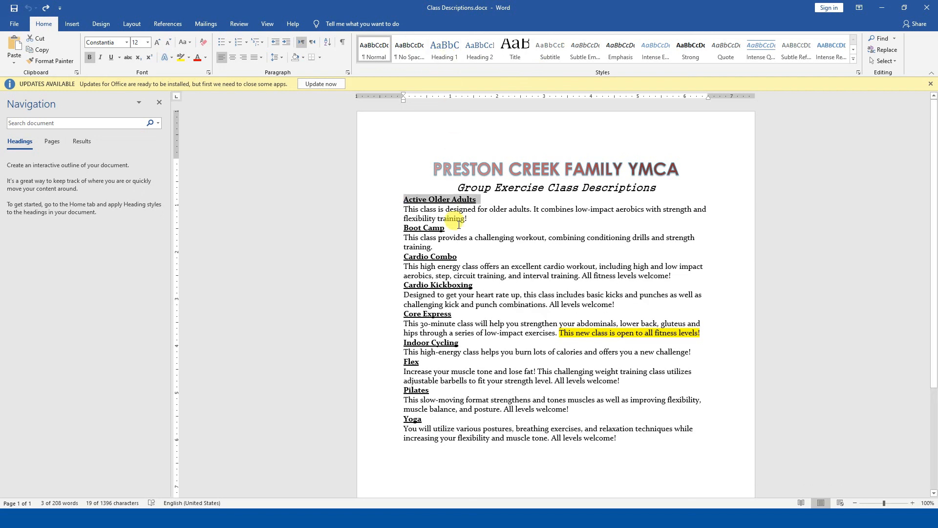
click(451, 53)
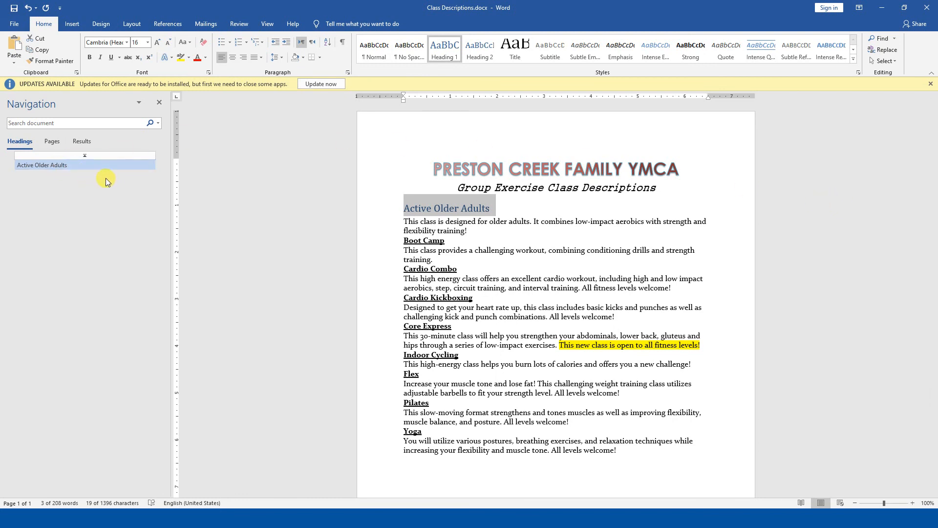
key(ctrl+z)
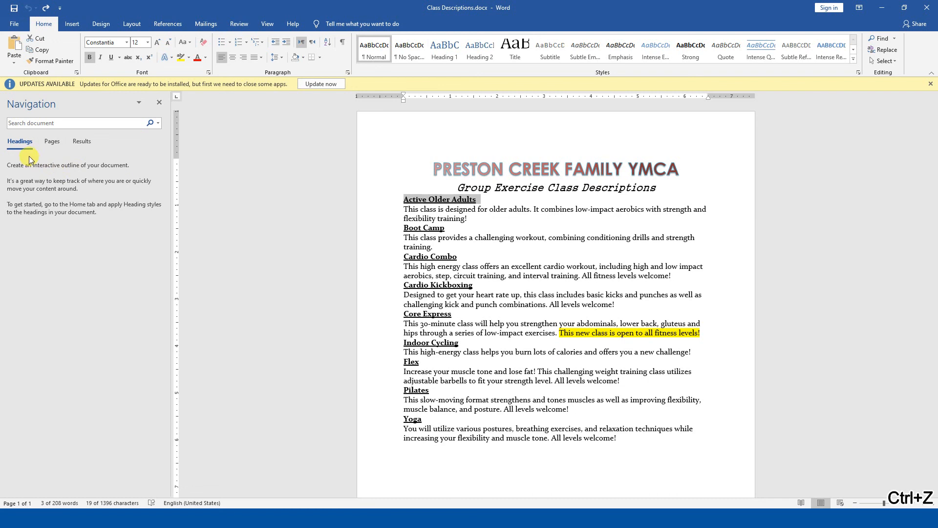
click(447, 57)
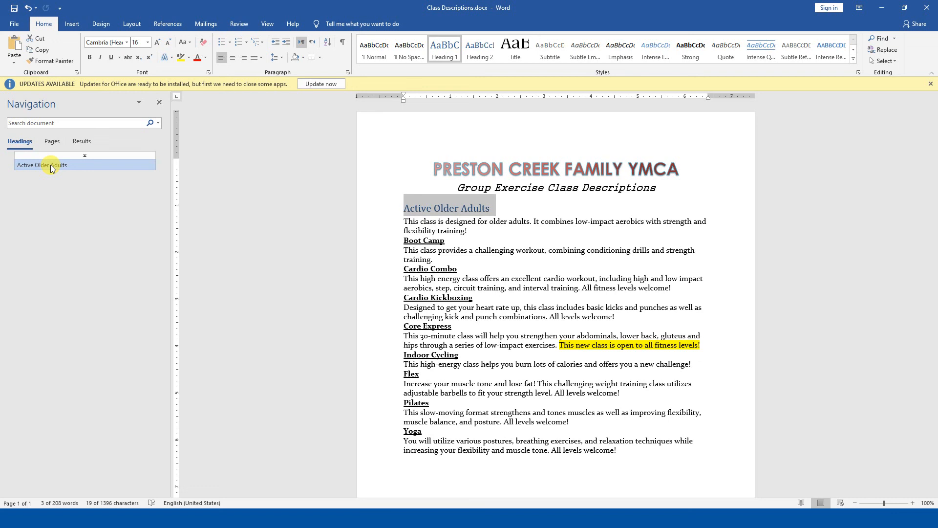
- Apply the Heading 1 style to the eight remaining class titles, from "Boot Camp" through "Yoga", all at once
triple_click(431, 242)
ctrl+click(434, 269)
ctrl+click(442, 298)
ctrl+click(424, 326)
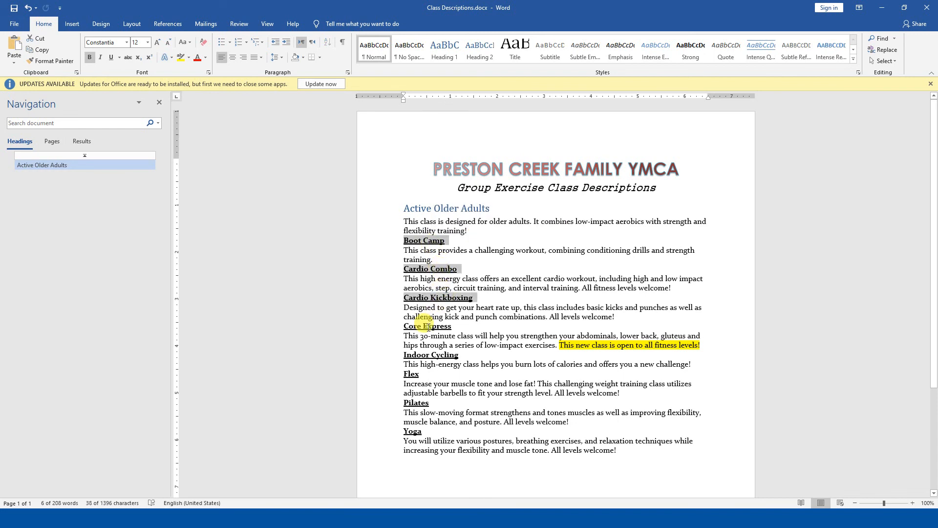
ctrl+click(433, 355)
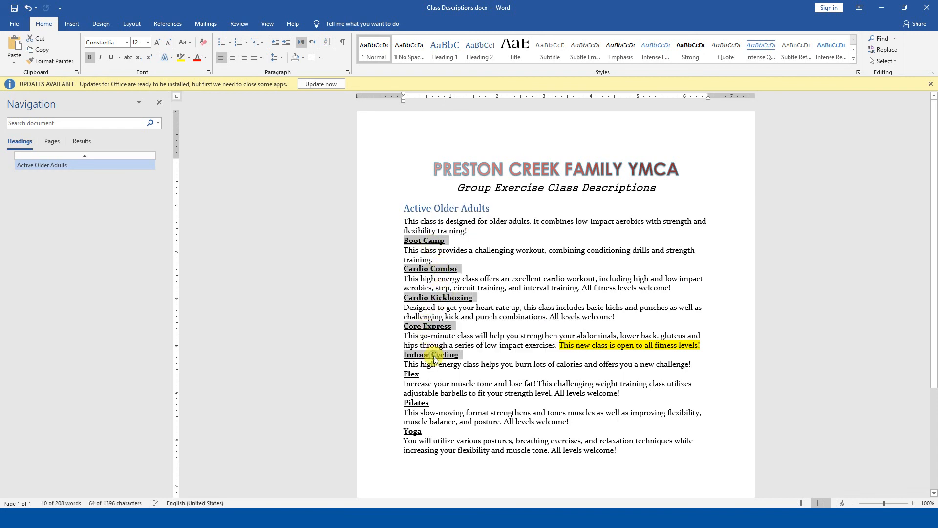
ctrl+click(414, 374)
ctrl+click(417, 403)
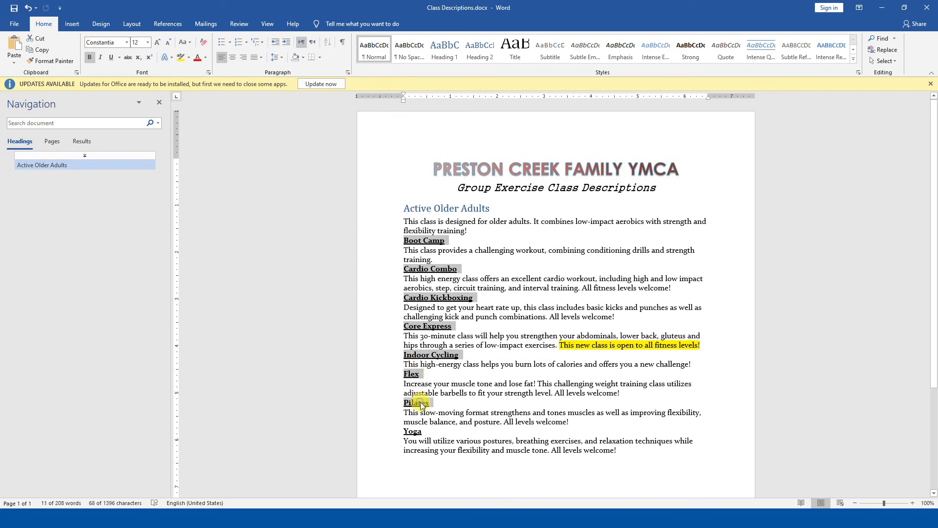
ctrl+click(414, 432)
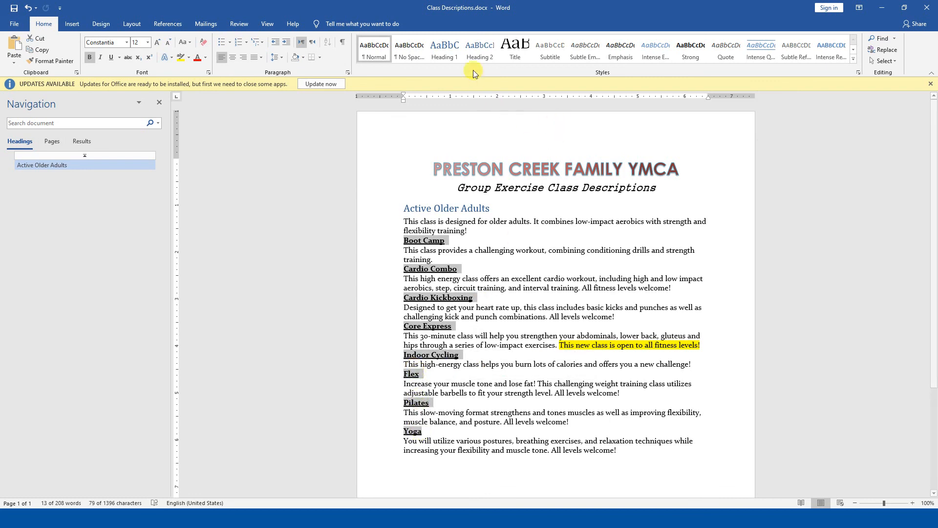
click(450, 49)
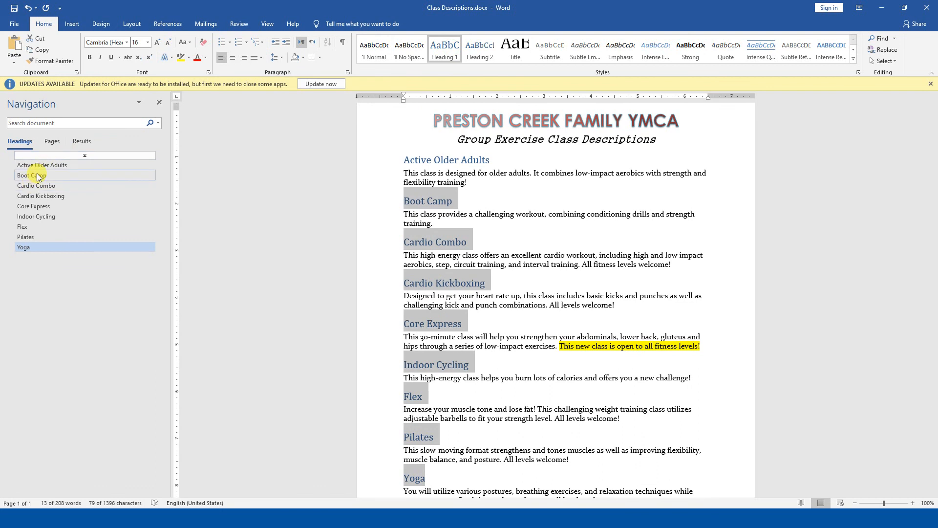
key(ctrl+z)
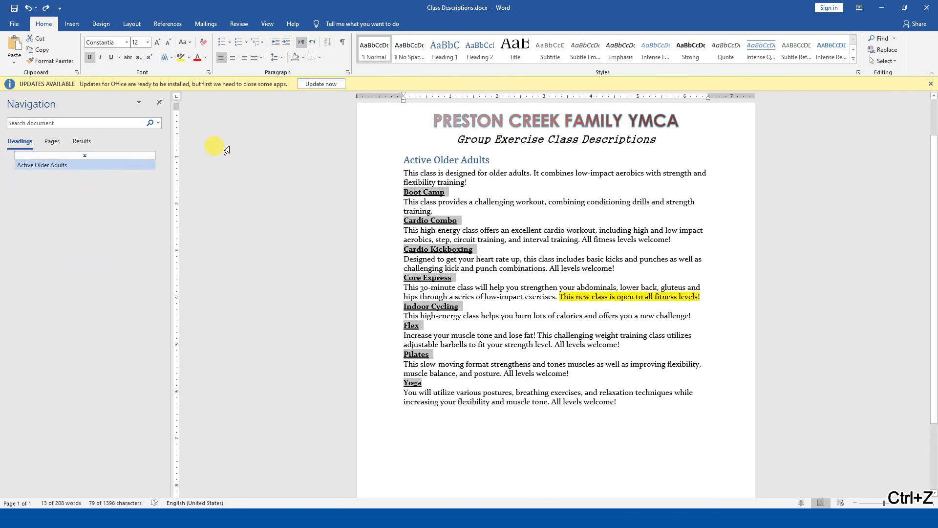
click(448, 56)
- Jump through the class headings down to "Yoga" using the document's heading outline
click(51, 175)
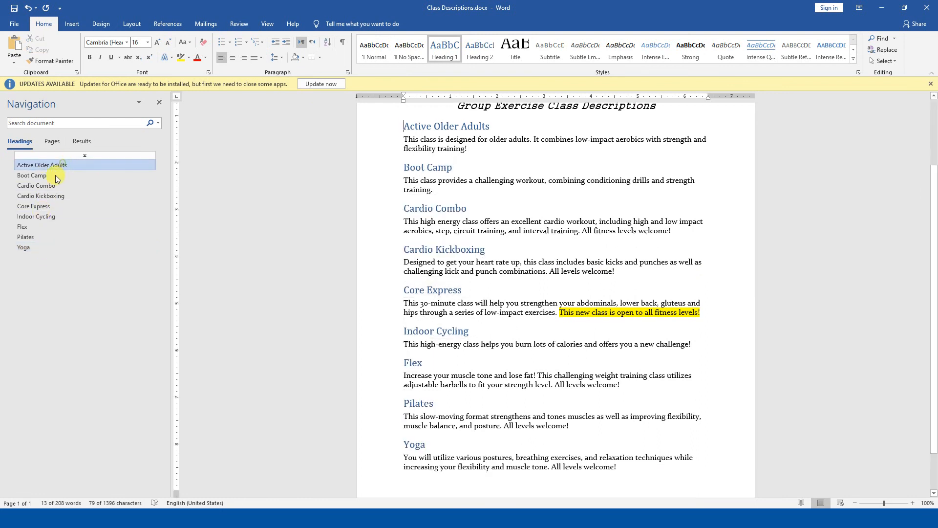
click(52, 185)
click(46, 198)
click(43, 209)
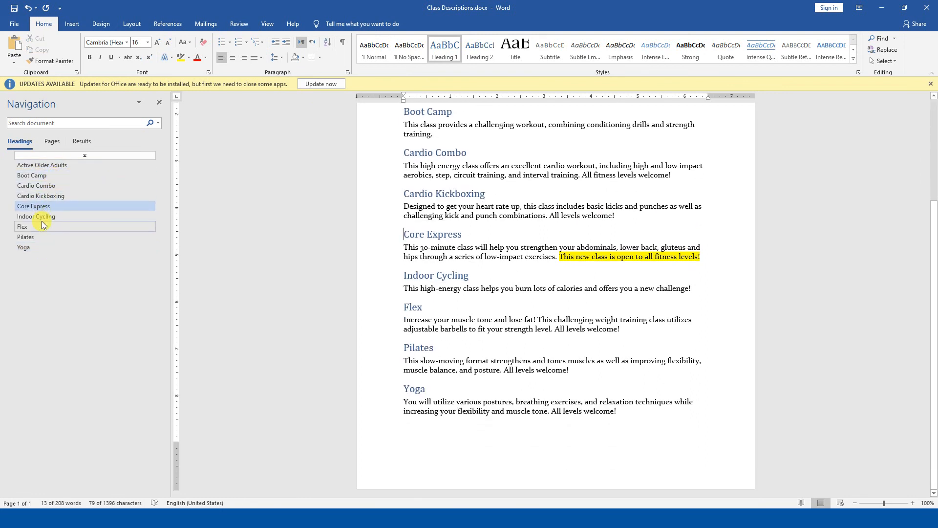
click(39, 228)
click(38, 236)
click(39, 245)
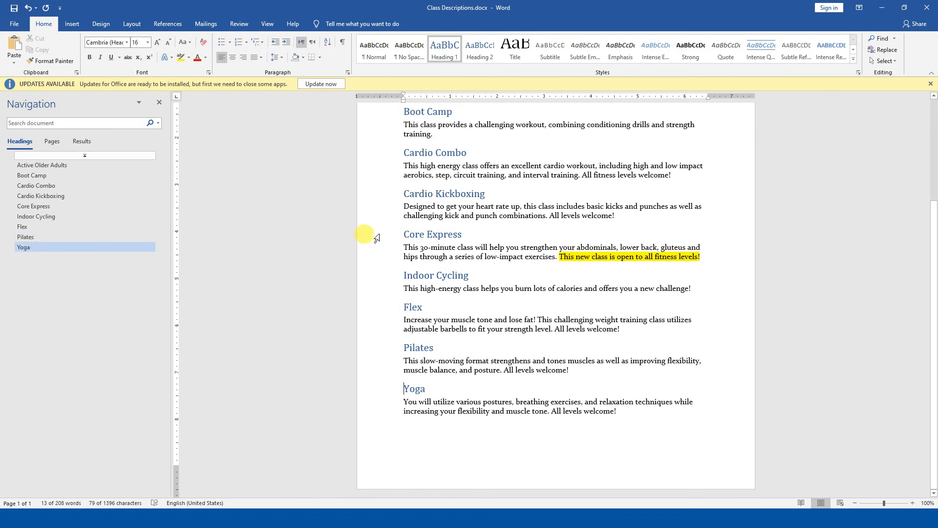
- Select the "Active Older Adults" heading and display the full list of styles to examine its options
scroll(366, 236, up, 4)
triple_click(471, 184)
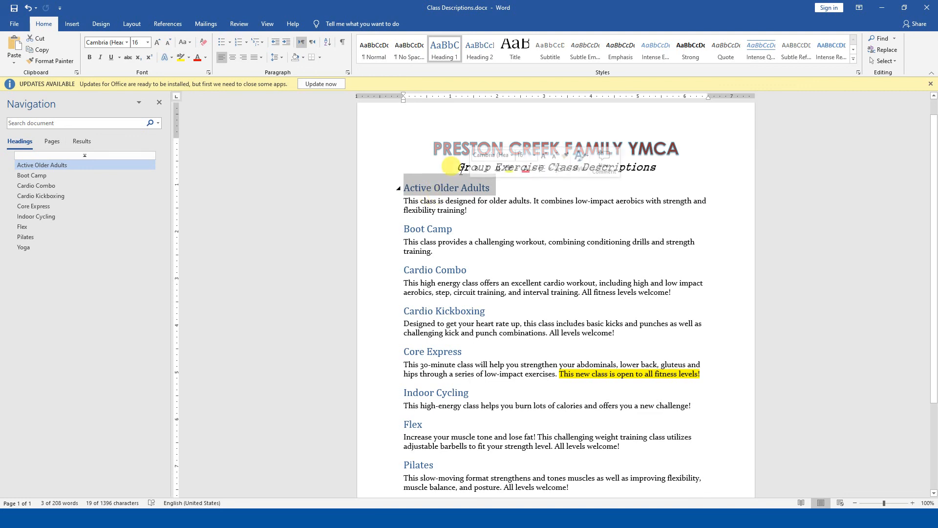
click(858, 72)
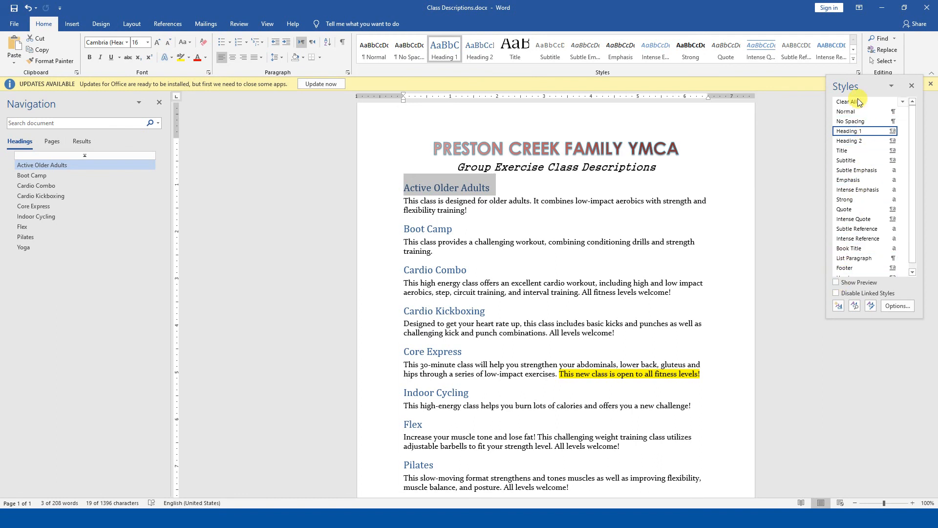
click(892, 85)
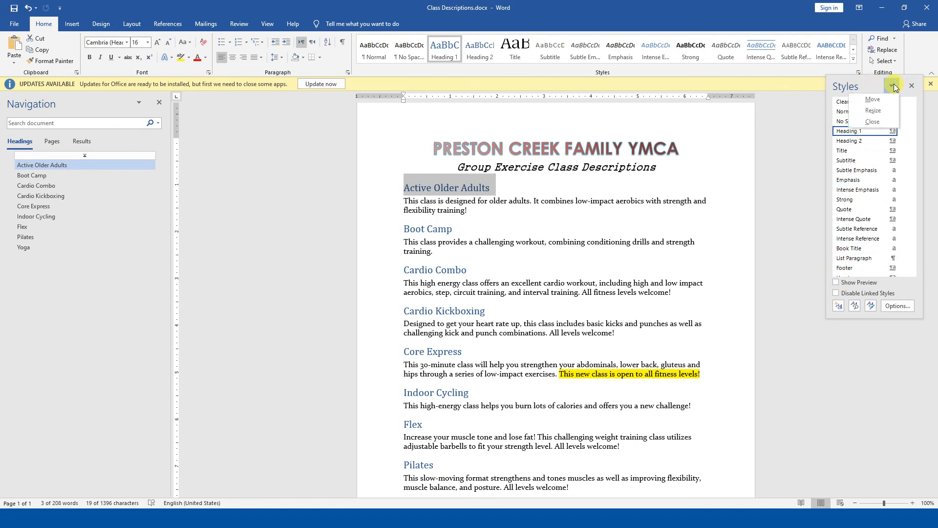
click(890, 85)
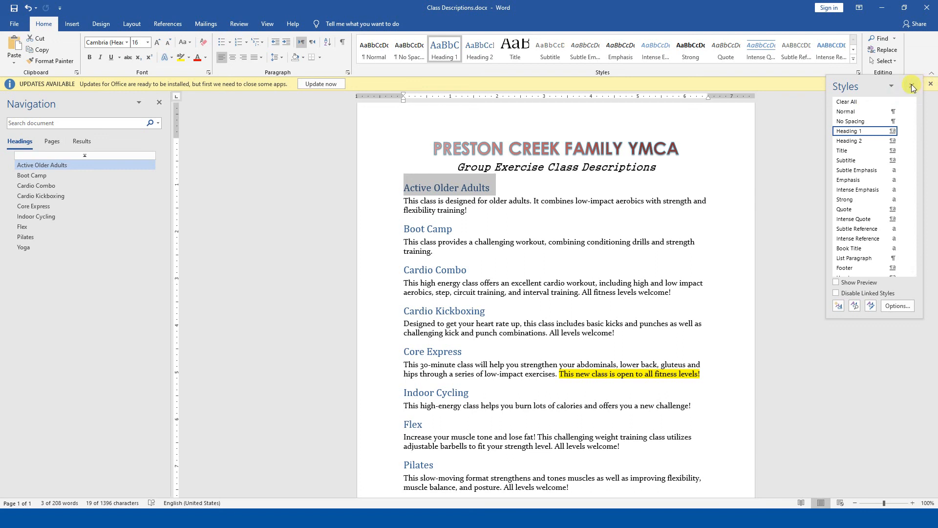
- Examine the options of the No Spacing style and the formatting description of the Subtle Emphasis style
click(903, 122)
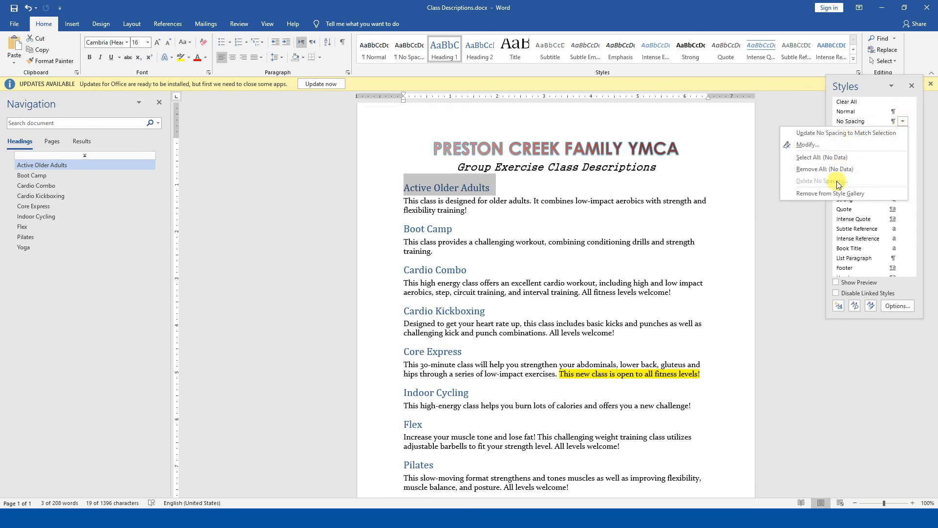
click(901, 82)
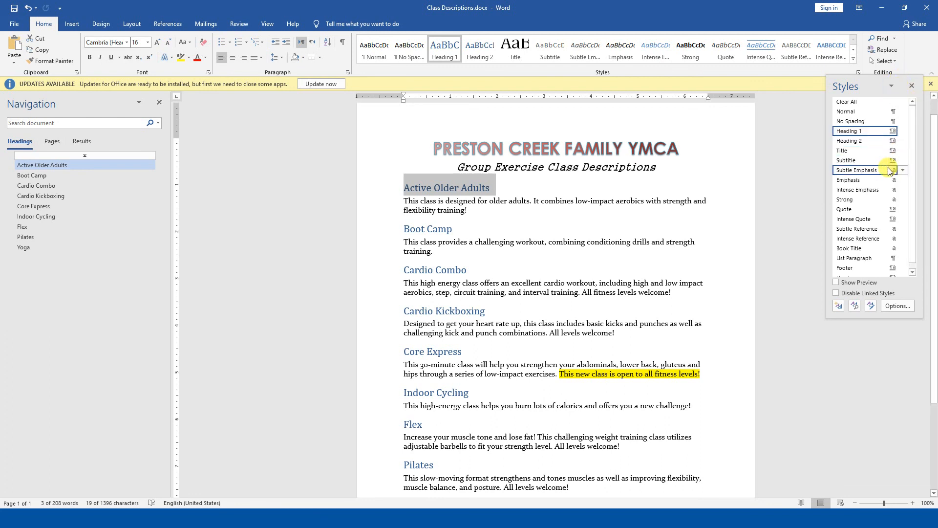
mouse_move(895, 169)
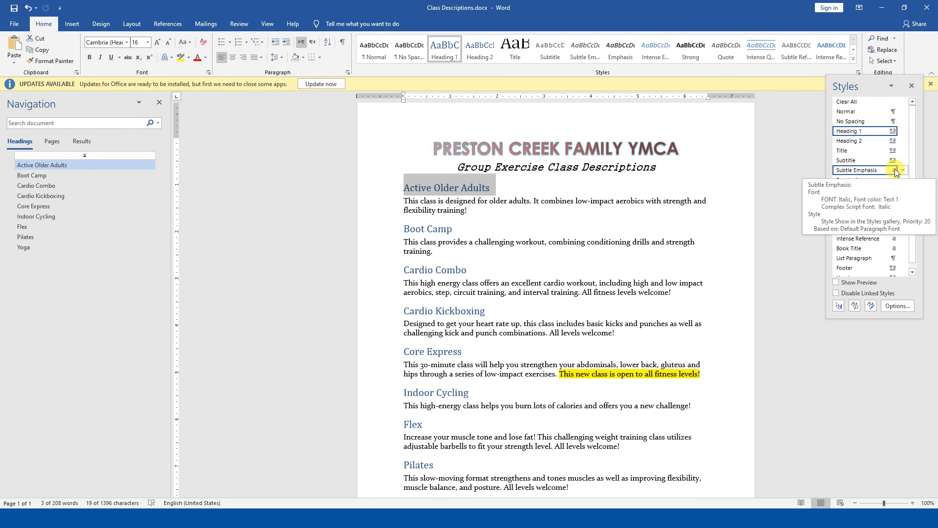
- Preview the styles in their own formatting within the style list, and switch the list back to plain names
click(837, 282)
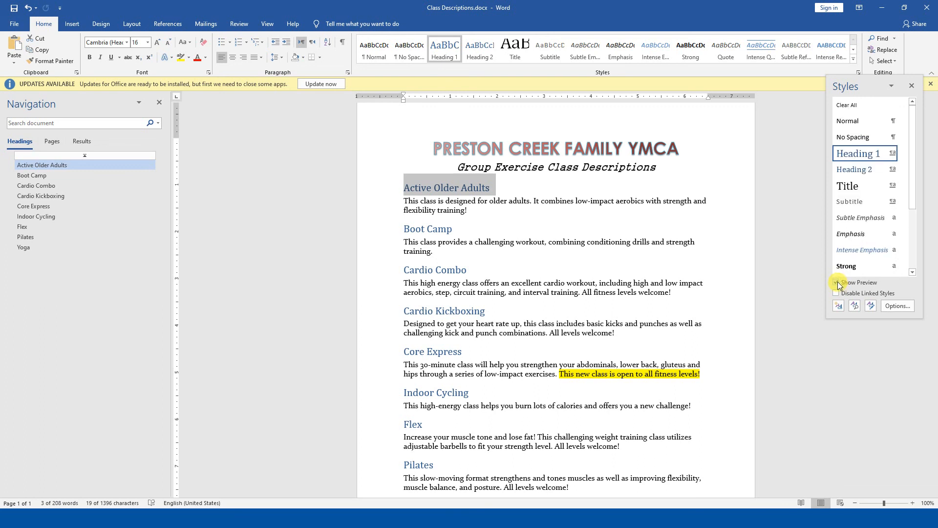
click(837, 282)
click(837, 281)
click(837, 282)
click(837, 282)
scroll(854, 235, down, 1)
scroll(853, 239, up, 1)
click(836, 282)
click(838, 292)
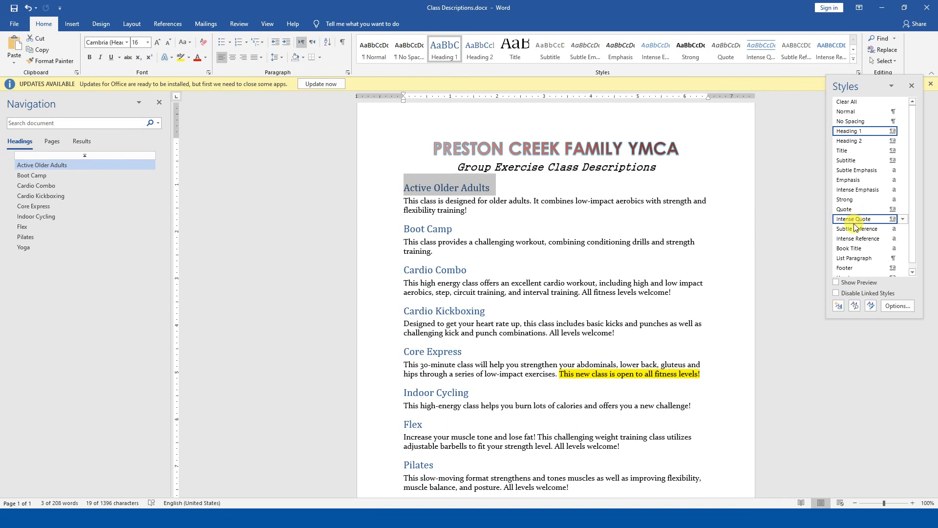
- Look at the new-style settings and the Style Inspector for the "Active Older Adults" heading, closing both without changes
mouse_move(855, 215)
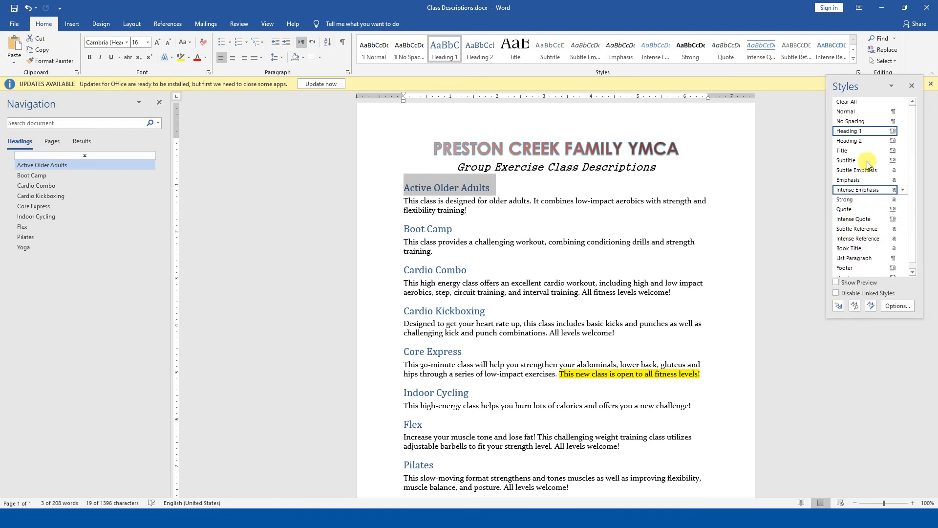
mouse_move(834, 250)
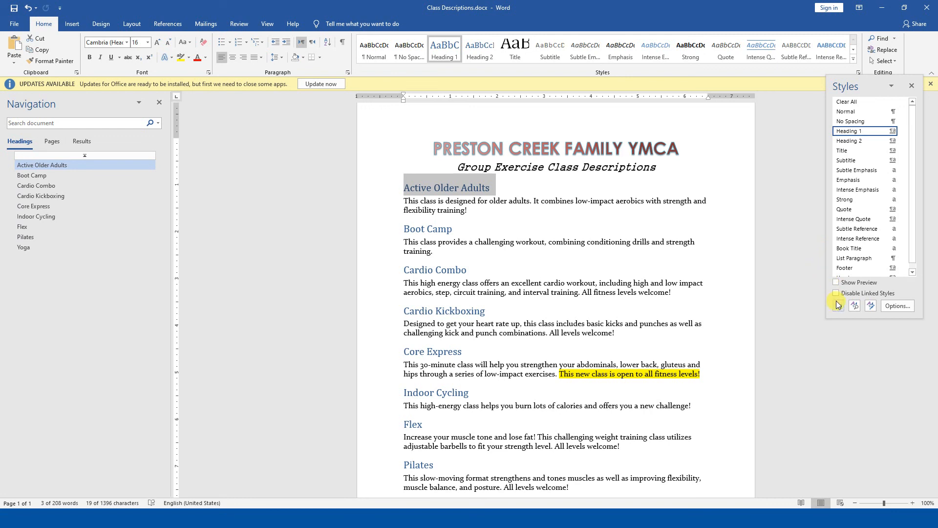
click(838, 305)
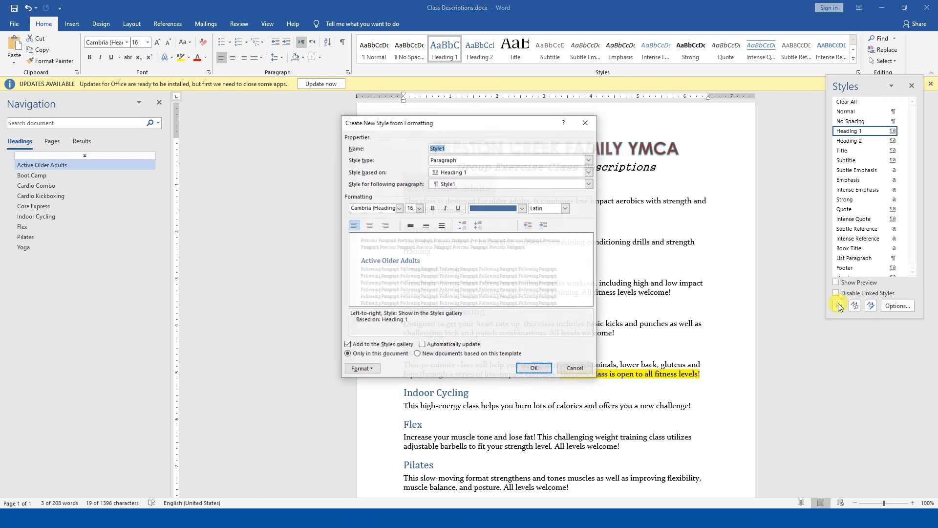
key(Escape)
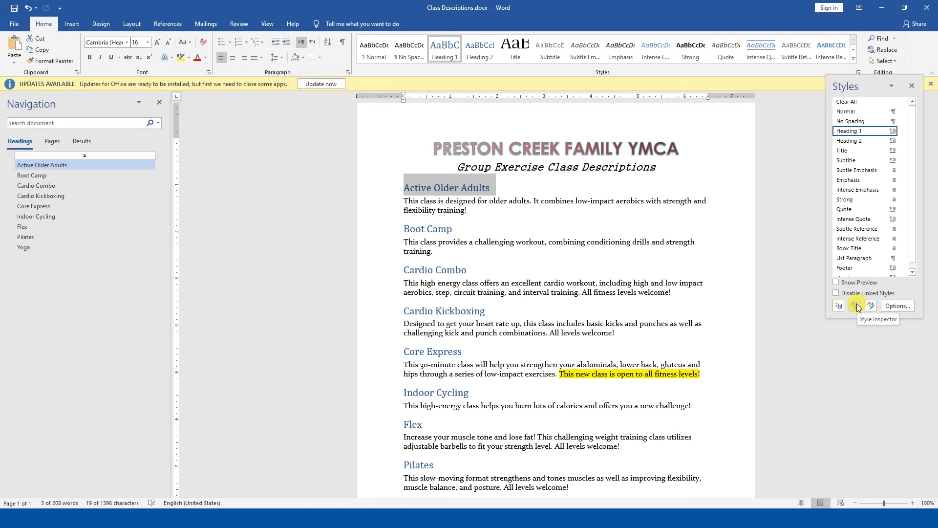
click(856, 304)
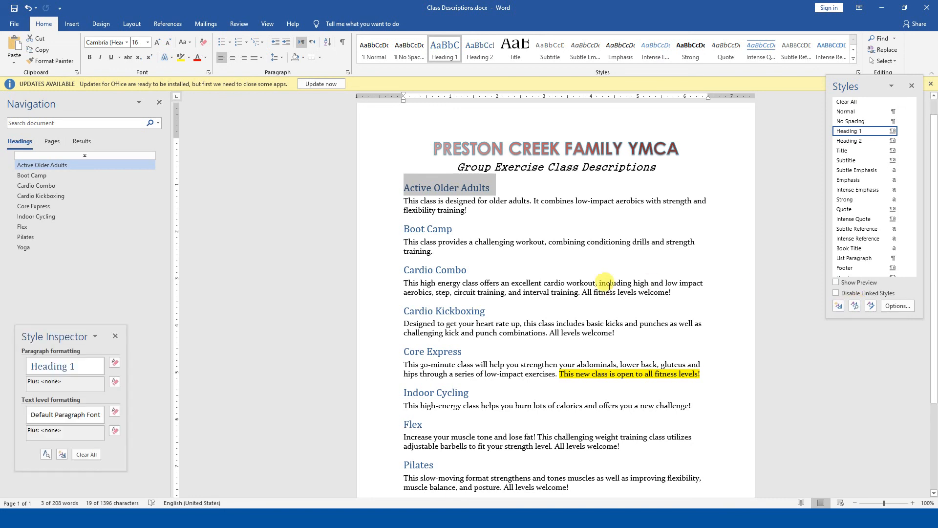
click(116, 335)
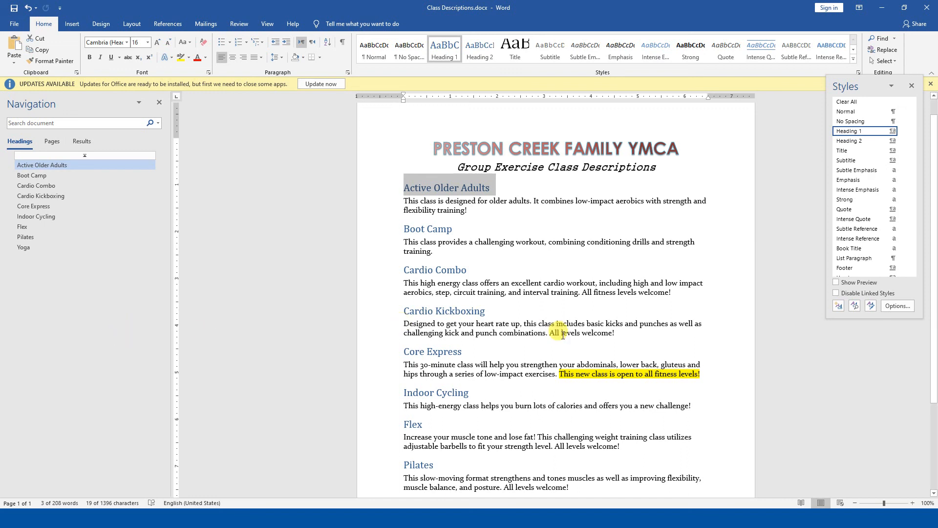
- Browse the complete style list in Manage Styles, review the Style Pane Options, and close both without changes
click(872, 307)
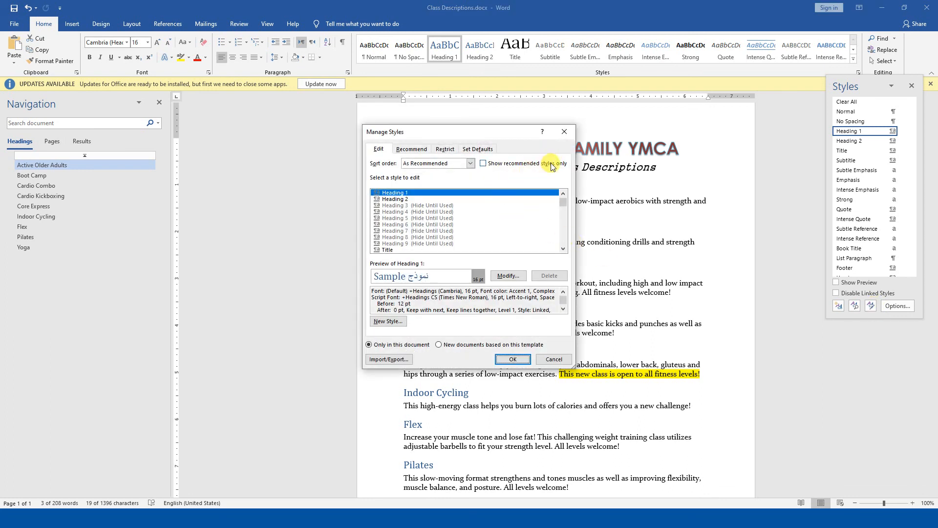
click(415, 231)
scroll(420, 244, down, 2)
click(416, 243)
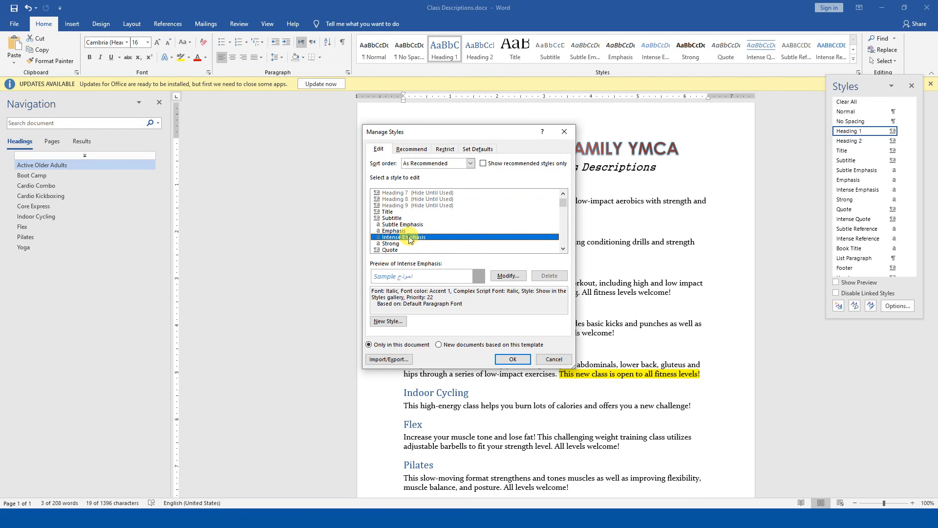
scroll(416, 251, down, 3)
click(401, 244)
click(402, 219)
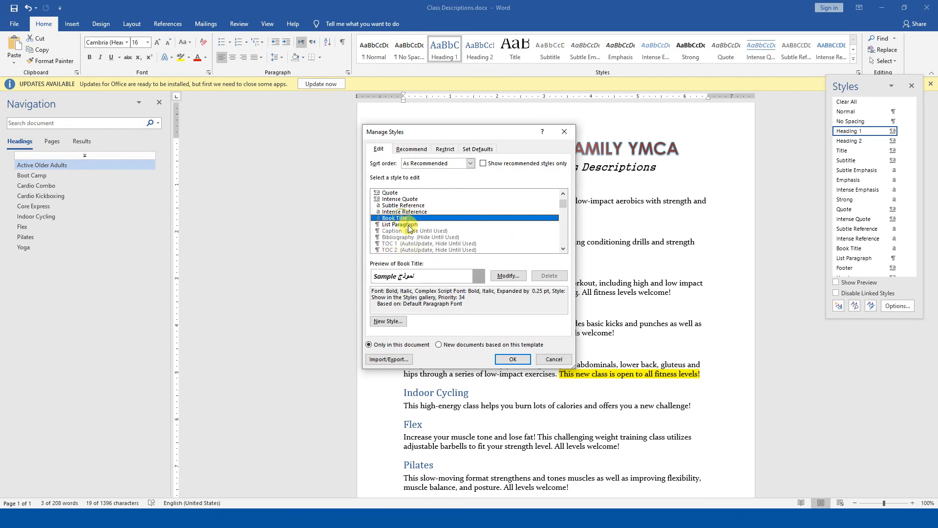
scroll(403, 225, down, 3)
click(408, 249)
scroll(409, 251, down, 3)
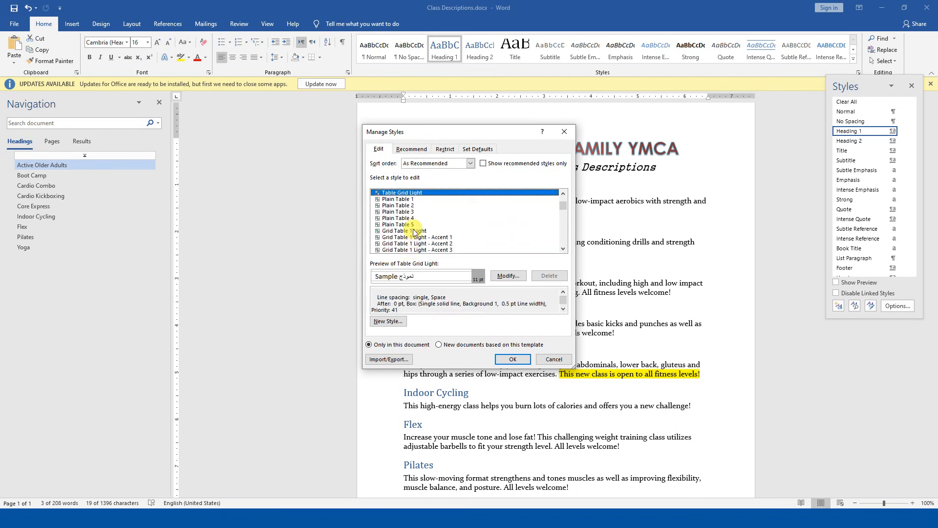
click(413, 231)
scroll(414, 234, down, 5)
scroll(414, 238, down, 16)
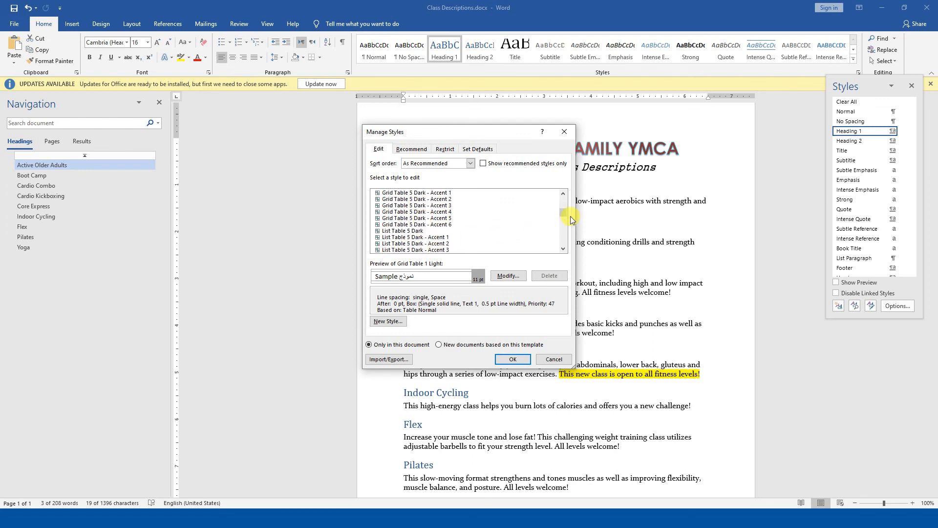
drag(564, 215, 562, 247)
click(564, 133)
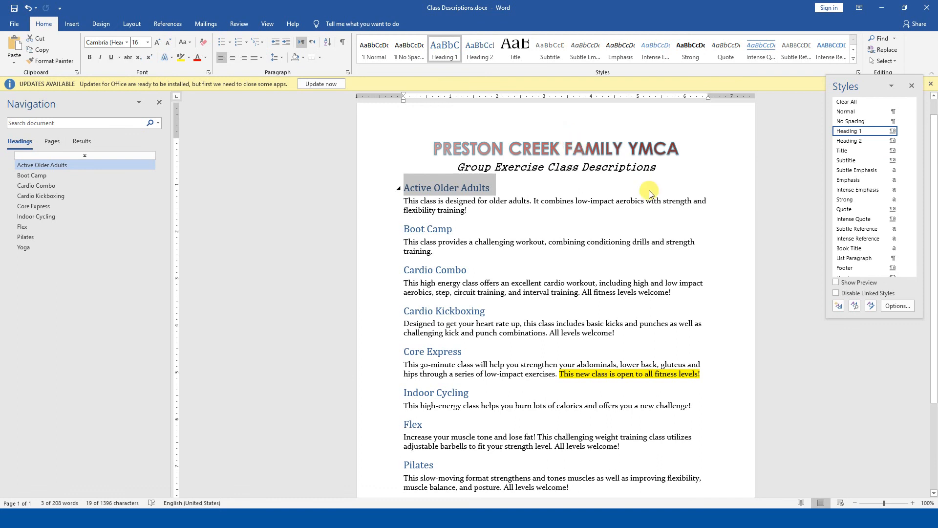
click(905, 304)
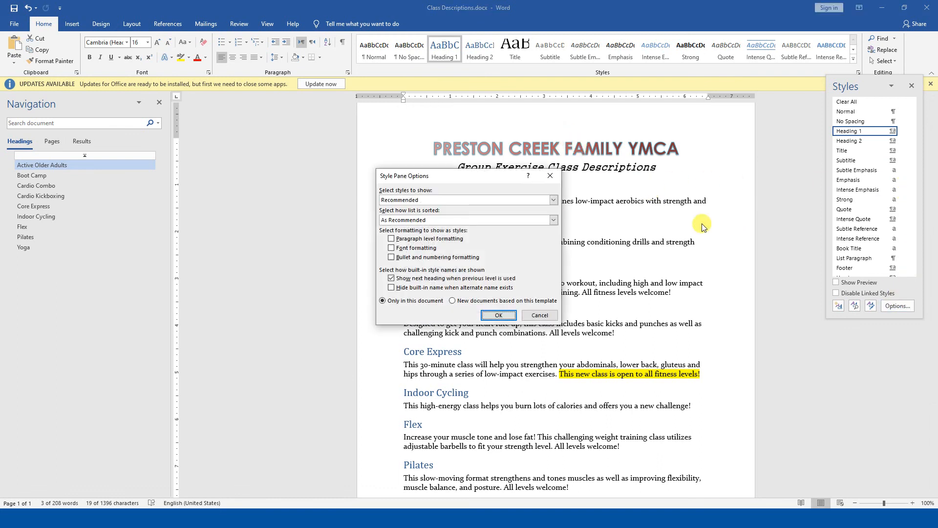
click(550, 176)
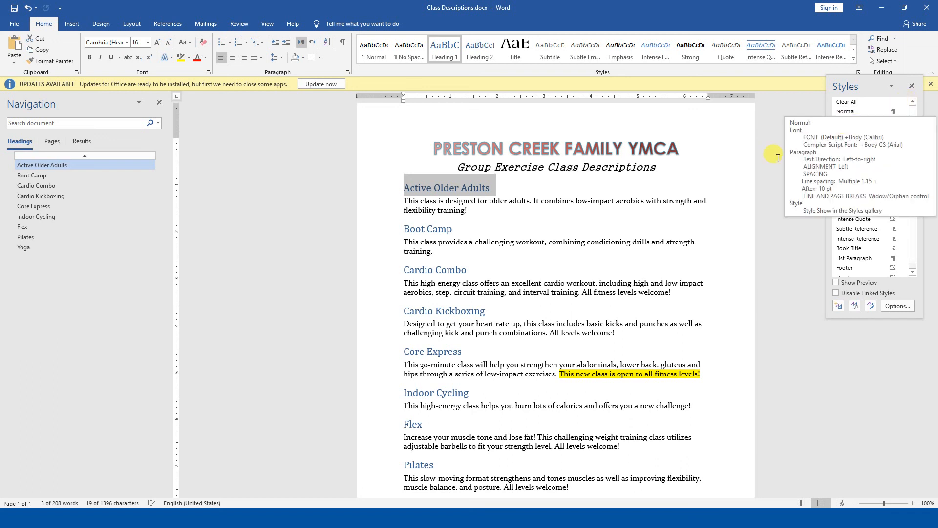
- Apply the Subtle Emphasis style to "low-impact" in the Active Older Adults description and "challenging" in the Boot Camp description
triple_click(591, 200)
mouse_move(567, 202)
mouse_down()
mouse_move(610, 205)
mouse_move(576, 201)
mouse_up()
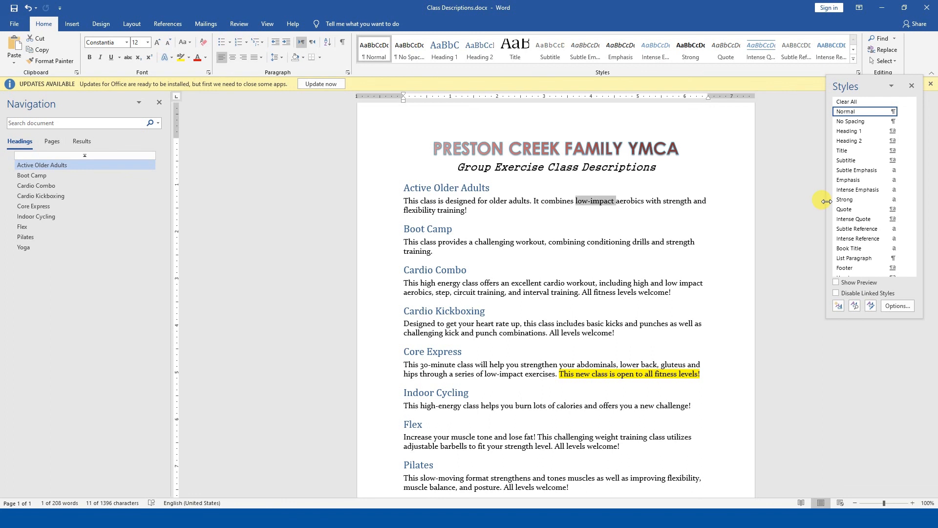
click(881, 171)
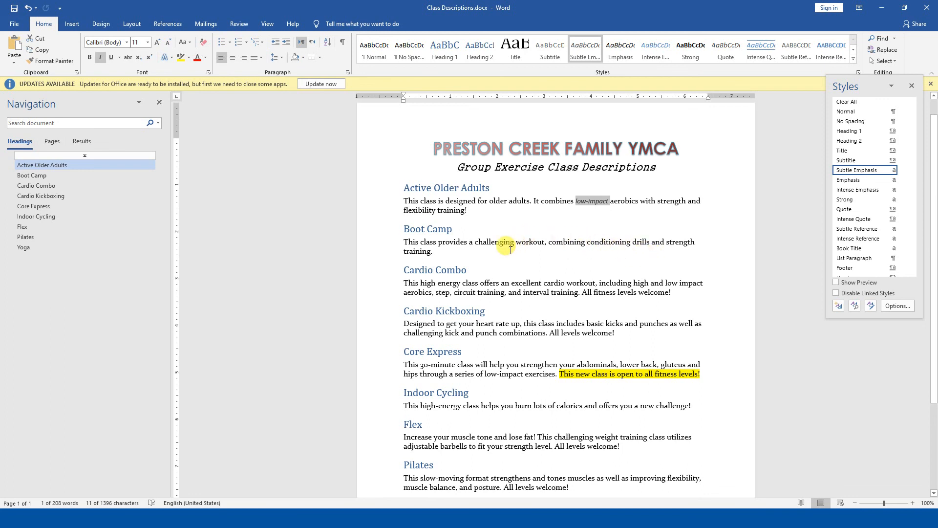
double_click(499, 242)
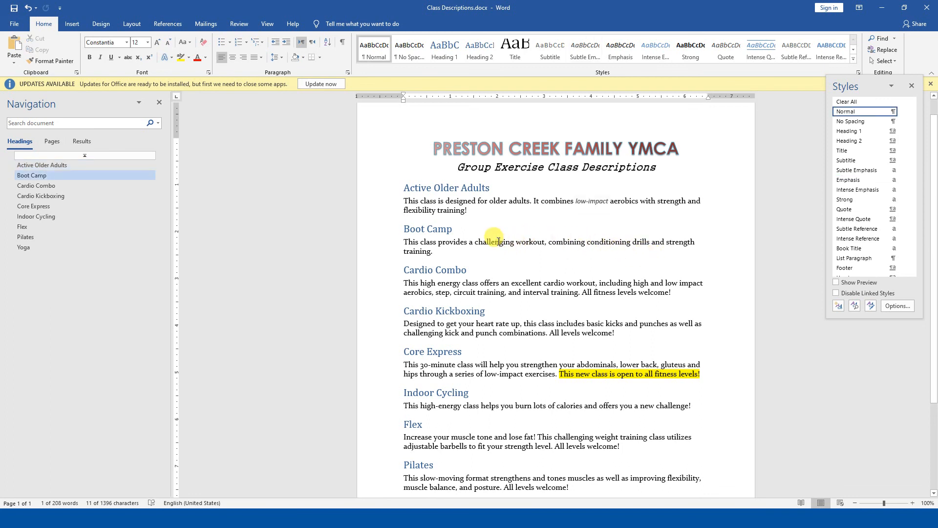
click(875, 171)
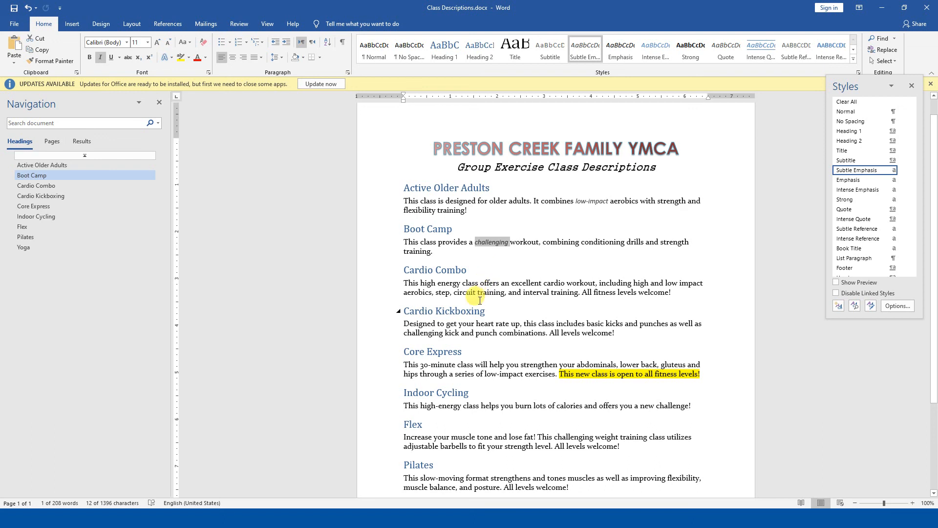
- Apply the Subtle Emphasis style to "strengthen" in the Core Express description and "high-energy" in the Indoor Cycling description
scroll(499, 296, down, 2)
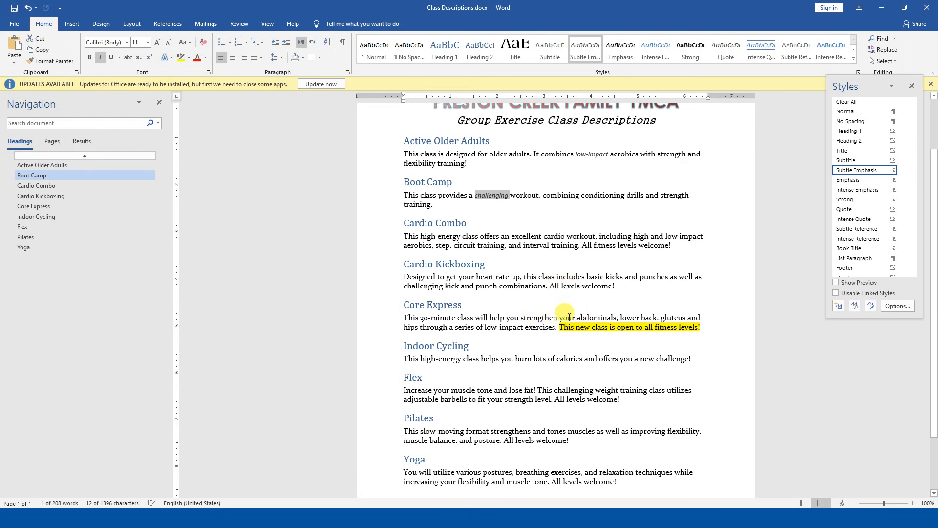
double_click(539, 317)
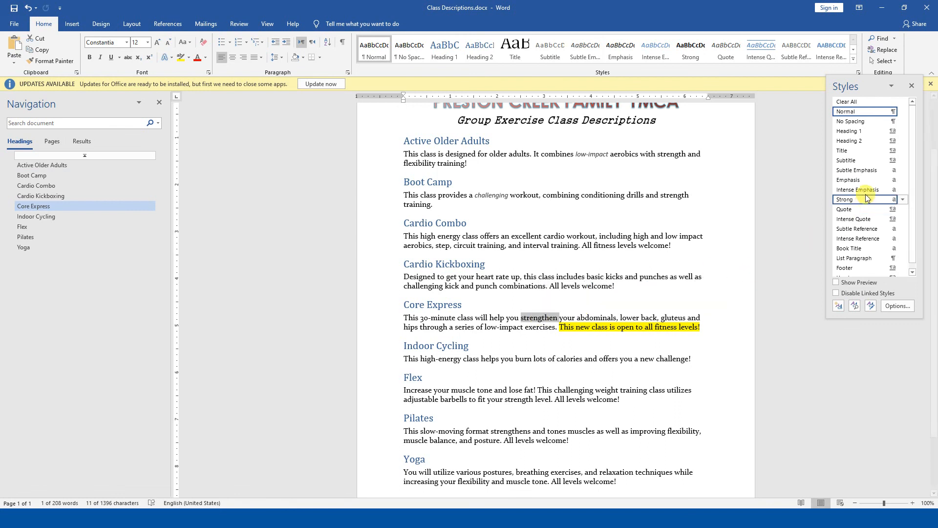
click(867, 170)
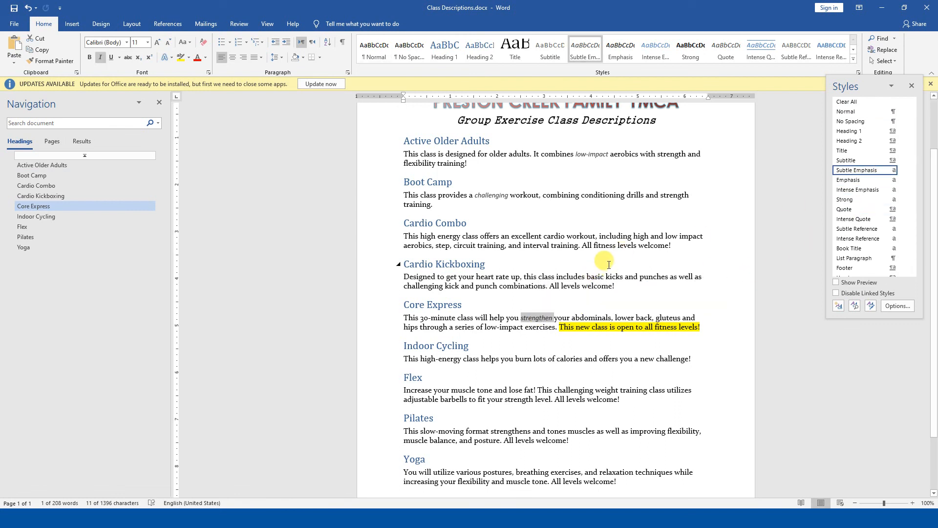
scroll(608, 261, down, 2)
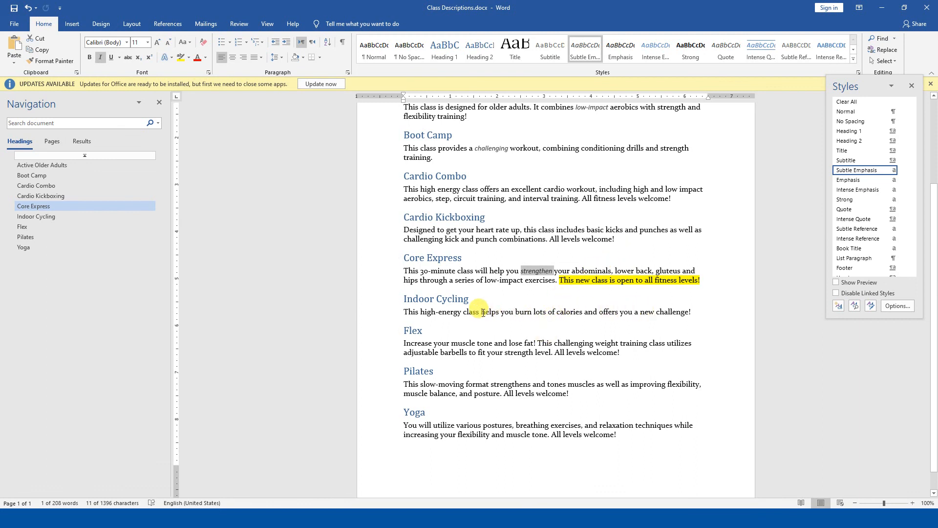
drag(462, 312, 420, 311)
click(858, 171)
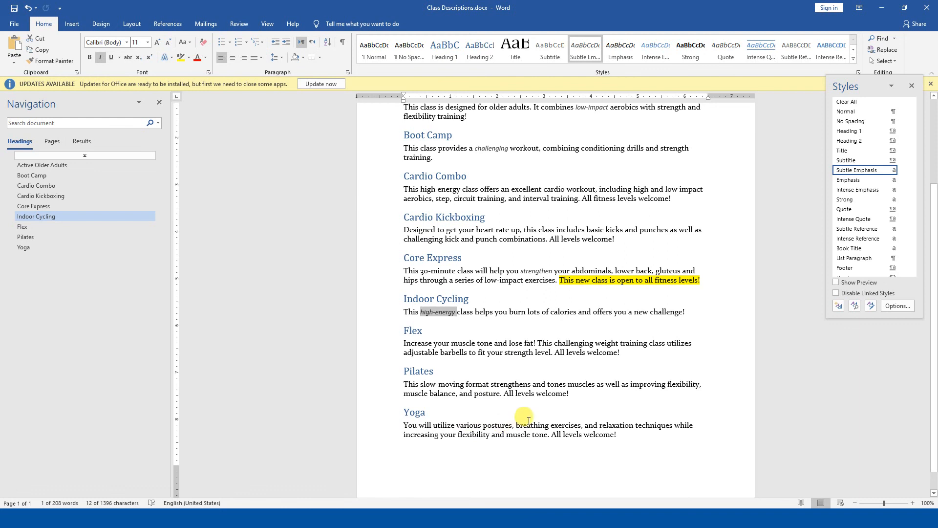
- Apply the Subtle Emphasis style to "breathing exercises, and relaxation" in the Yoga description and deselect the text
scroll(527, 413, down, 1)
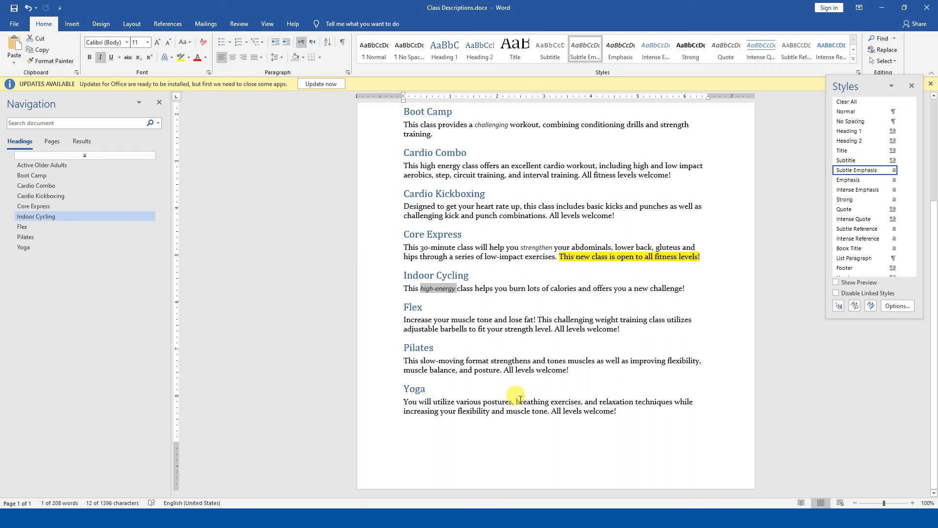
drag(516, 401, 634, 402)
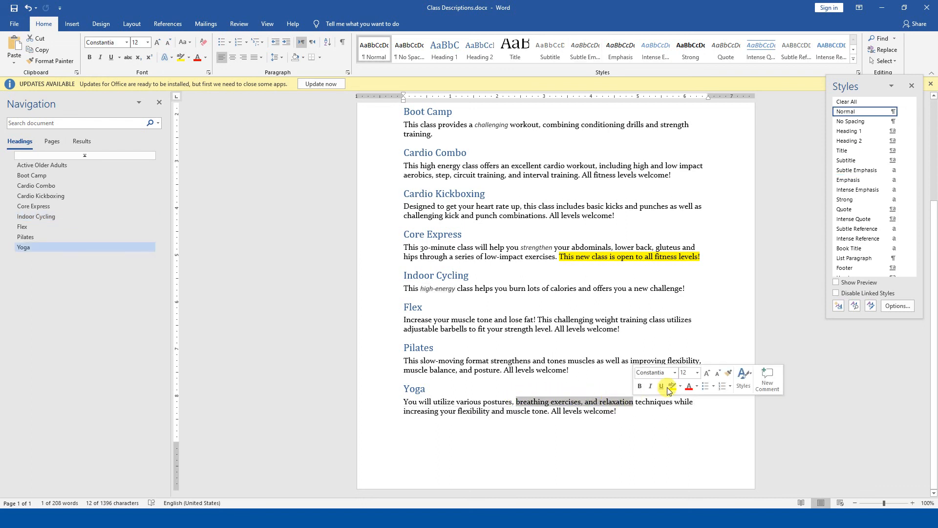
click(869, 175)
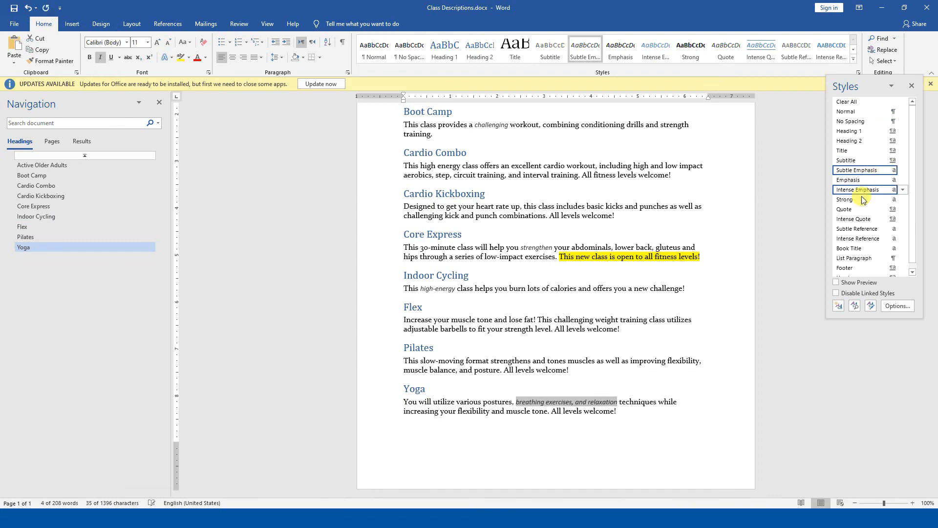
mouse_move(850, 210)
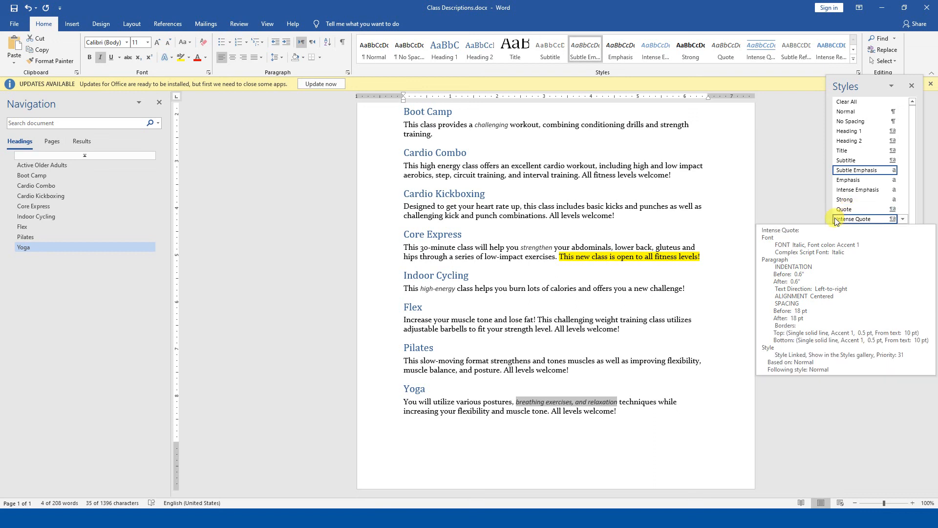
click(692, 342)
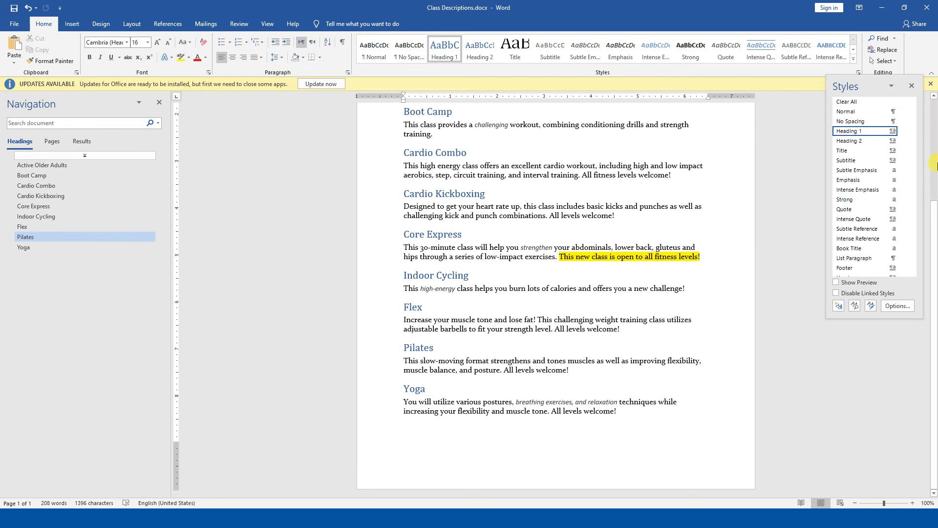
- Dismiss the Office updates notice and go to the "Active Older Adults" heading using the document's heading outline
click(930, 83)
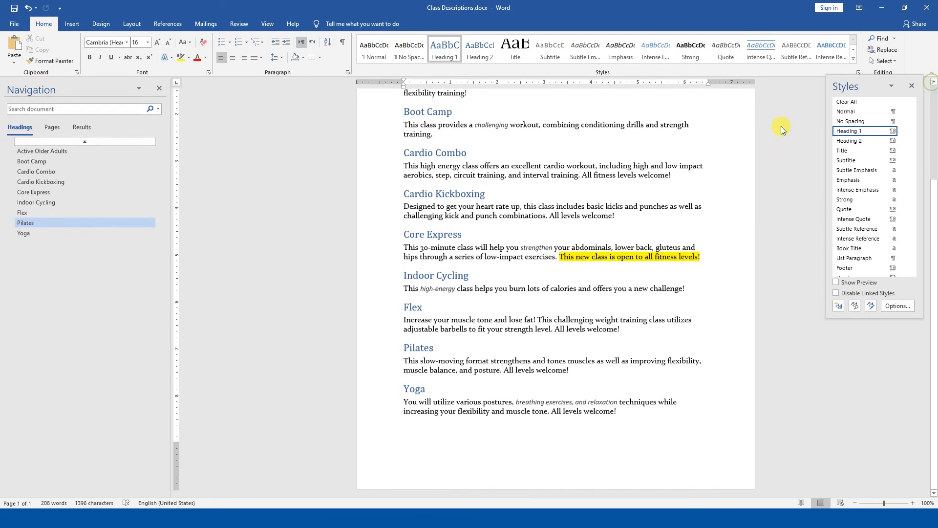
click(54, 163)
click(53, 154)
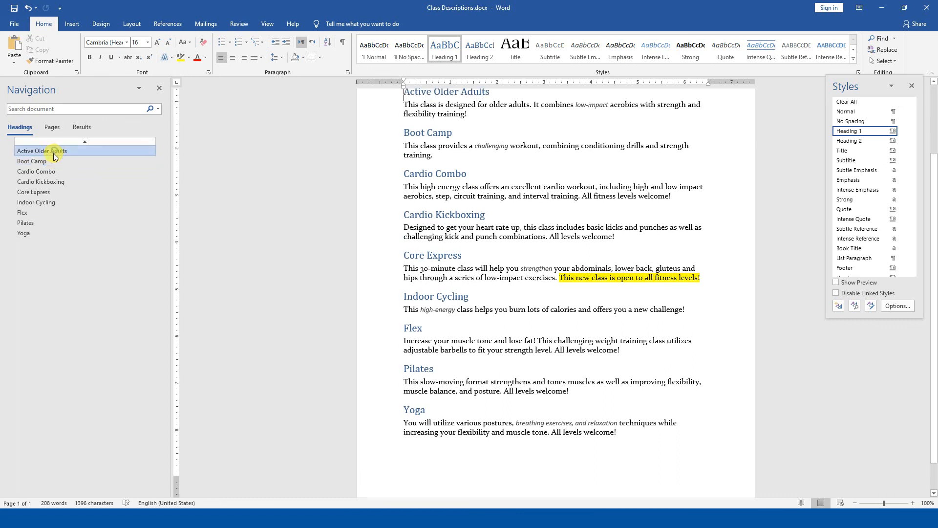
- Jump to the "Cardio Kickboxing", "Indoor Cycling" and "Pilates" headings using the document's heading outline
click(44, 181)
click(39, 202)
click(37, 223)
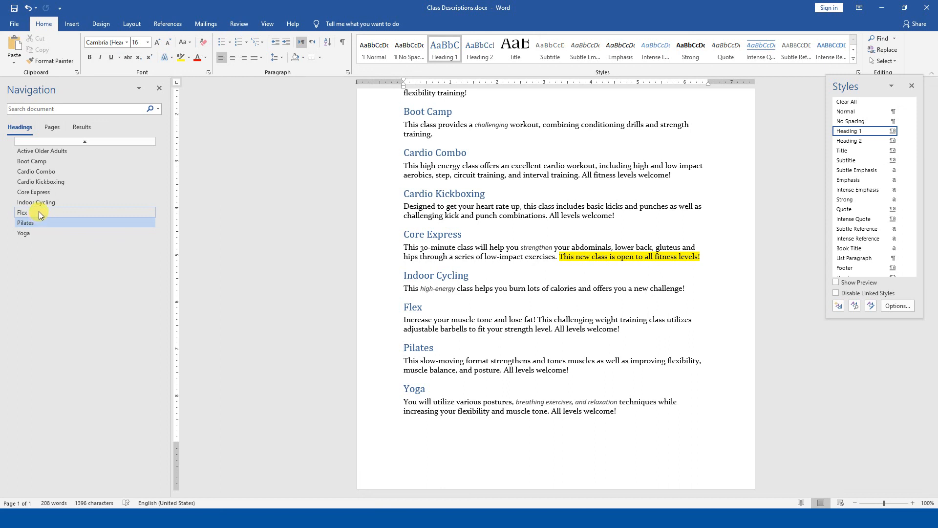
- Try the Title style on the "PRESTON CREEK FAMILY YMCA" line and undo it
scroll(460, 298, up, 1)
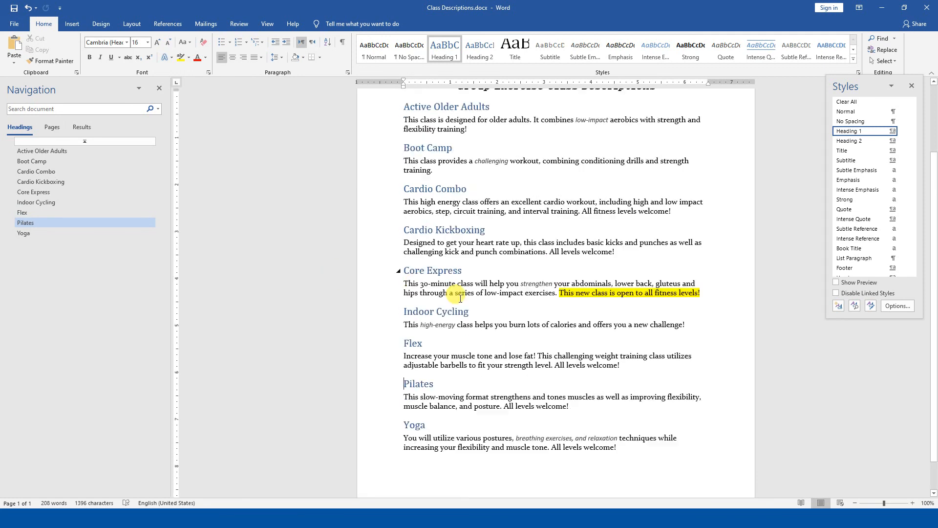
scroll(460, 298, up, 3)
mouse_move(404, 191)
mouse_down()
mouse_move(426, 196)
mouse_move(404, 190)
mouse_up()
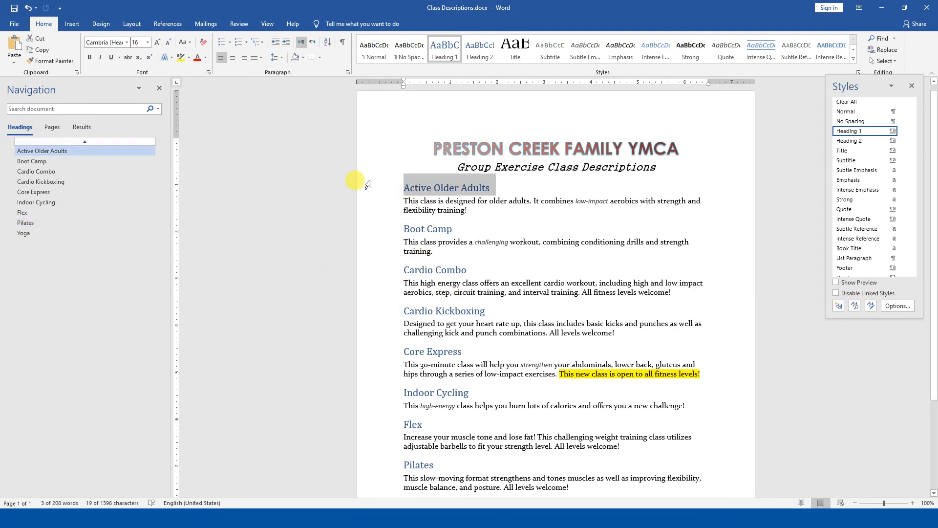
triple_click(559, 146)
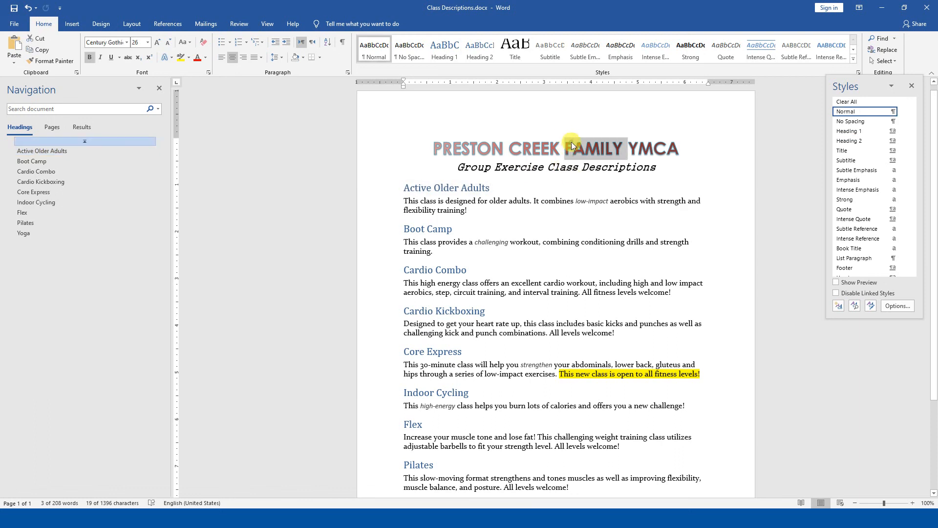
click(524, 45)
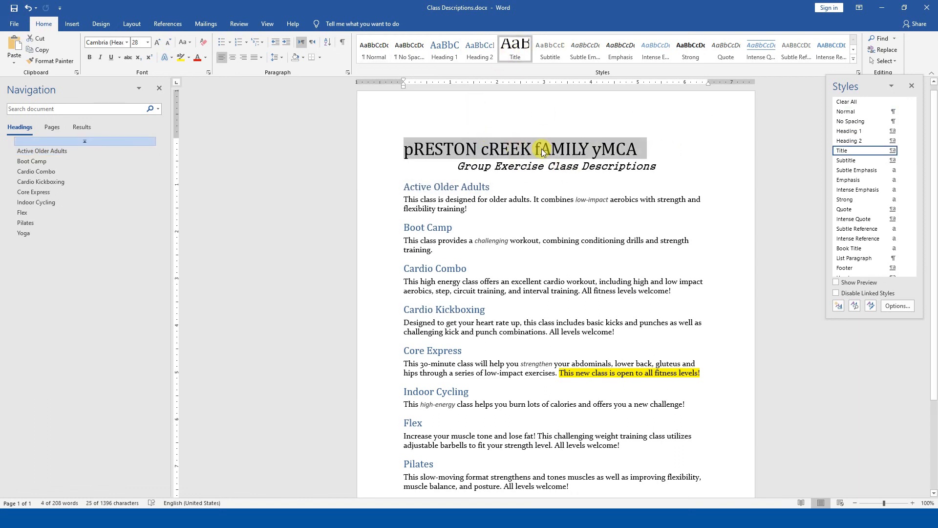
key(ctrl+z)
key(ctrl+z)
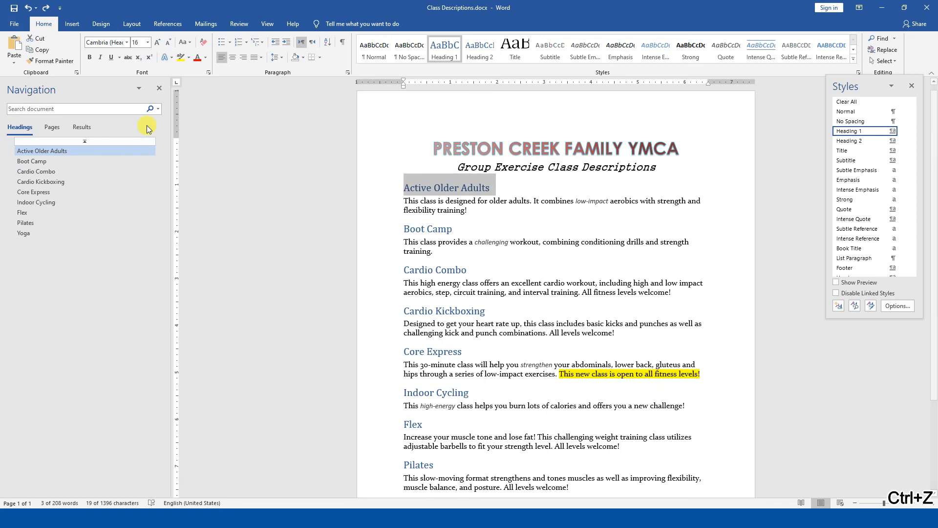
- Look at the navigation's search results view and its page thumbnail view
click(58, 127)
click(84, 128)
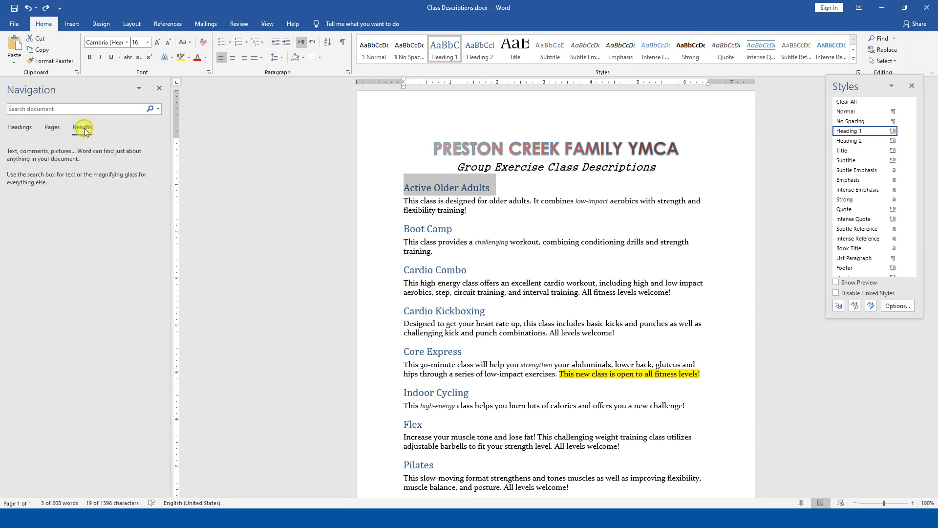
click(52, 129)
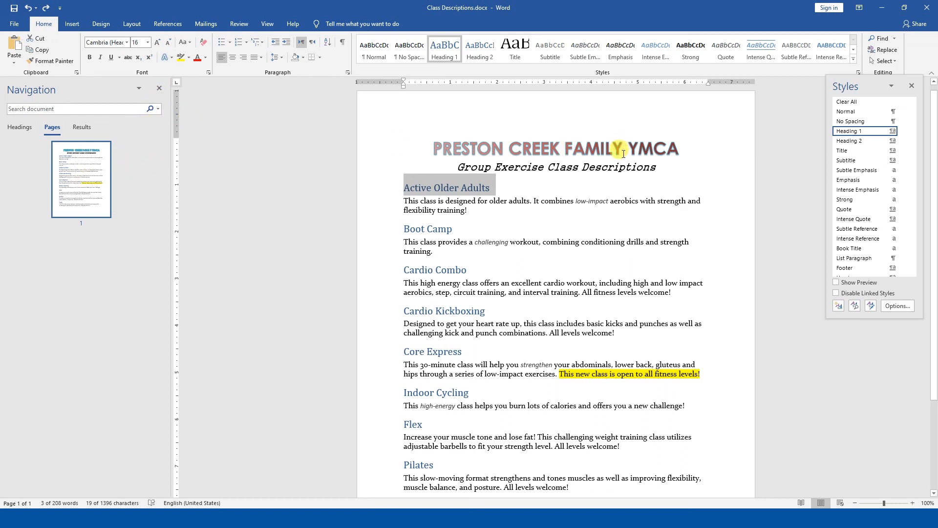
- Switch to the PowerPoint slide show and advance past the "Formatting Text With Styles" slide
key(alt+Tab)
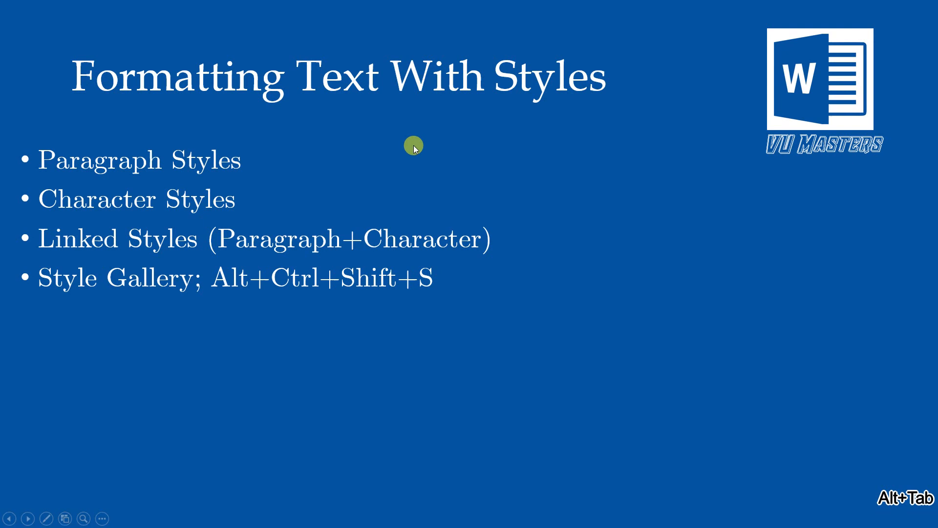
click(401, 129)
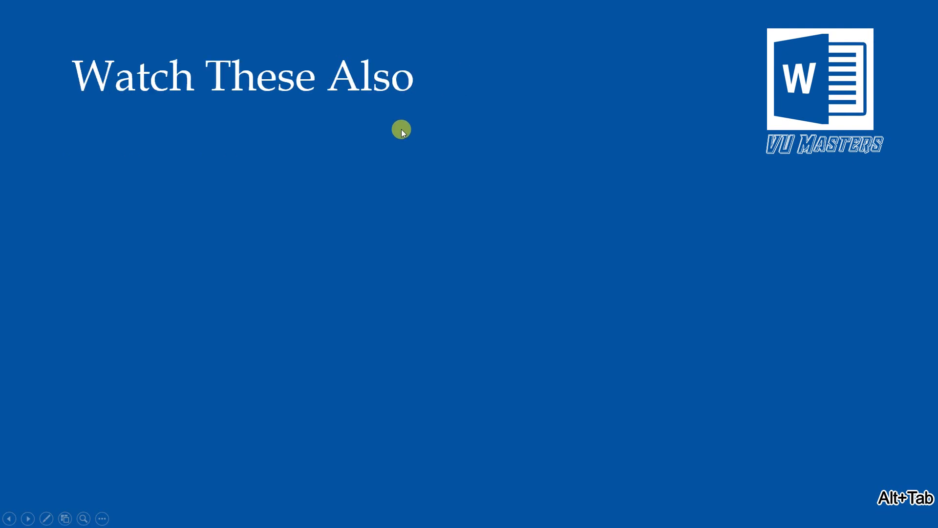